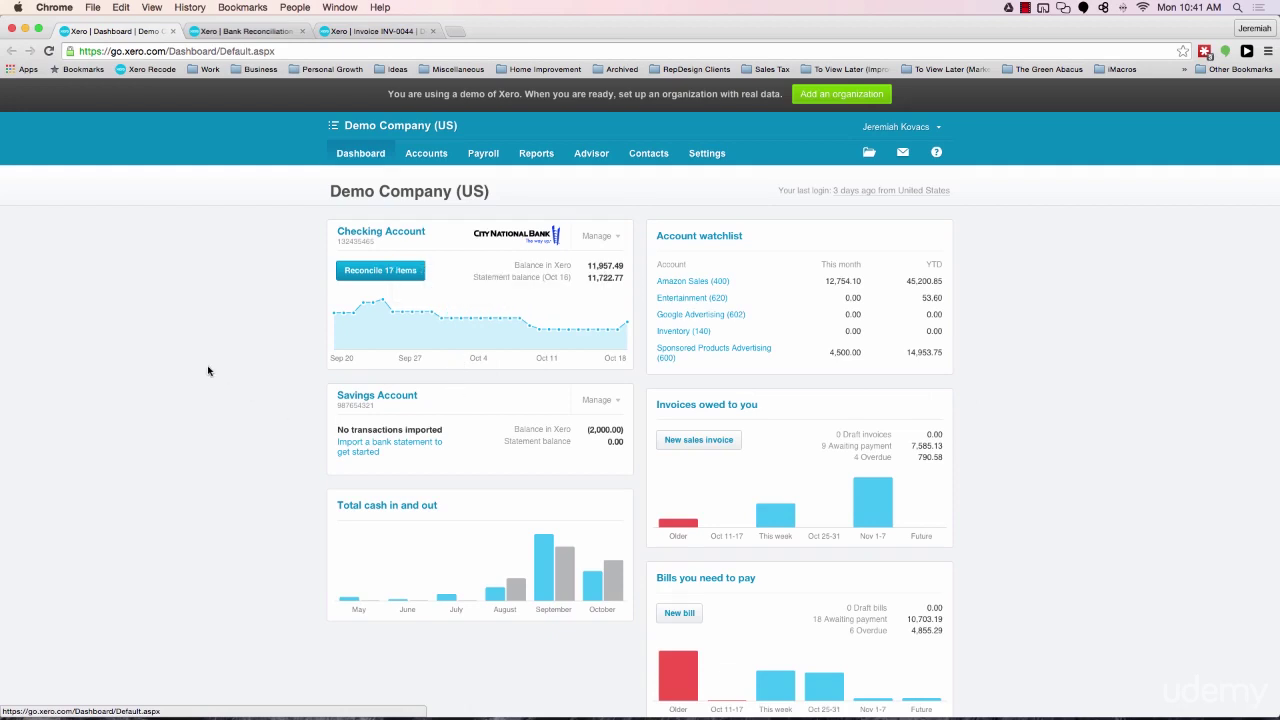
Examine the Sales Tax line, its amount and its assigned account on the approved Amazon.com invoice
{"action": "left_click", "coordinate": [404, 35]}
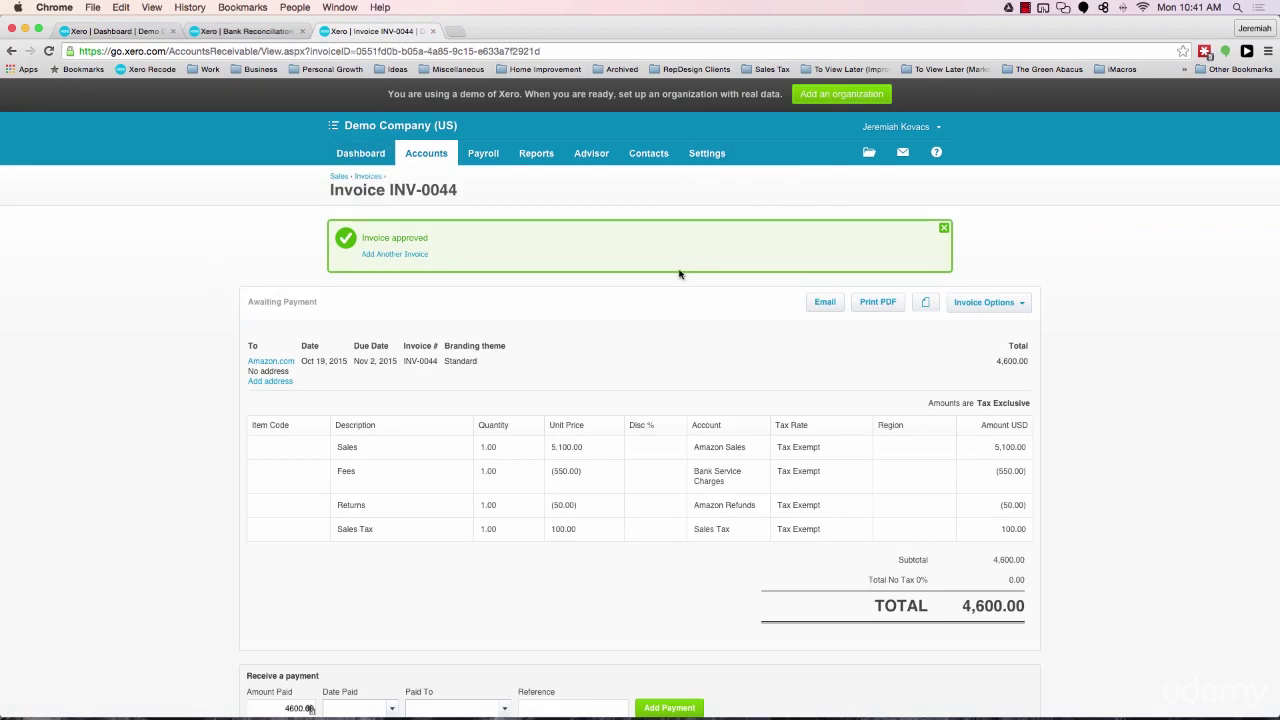
{"action": "scroll", "coordinate": [1199, 250], "scroll_direction": "down", "scroll_amount": 3}
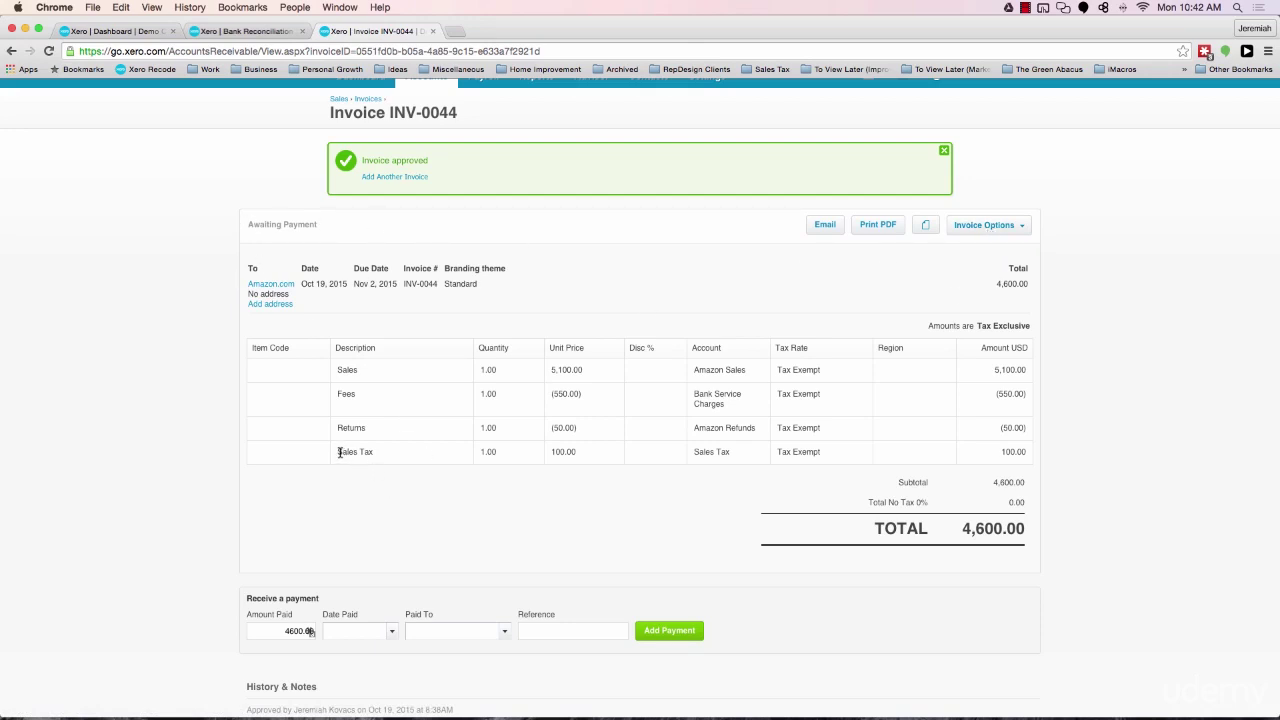
{"action": "left_click_drag", "start_coordinate": [337, 452], "coordinate": [591, 451]}
{"action": "left_click", "coordinate": [591, 451]}
{"action": "left_click_drag", "start_coordinate": [337, 451], "coordinate": [604, 451]}
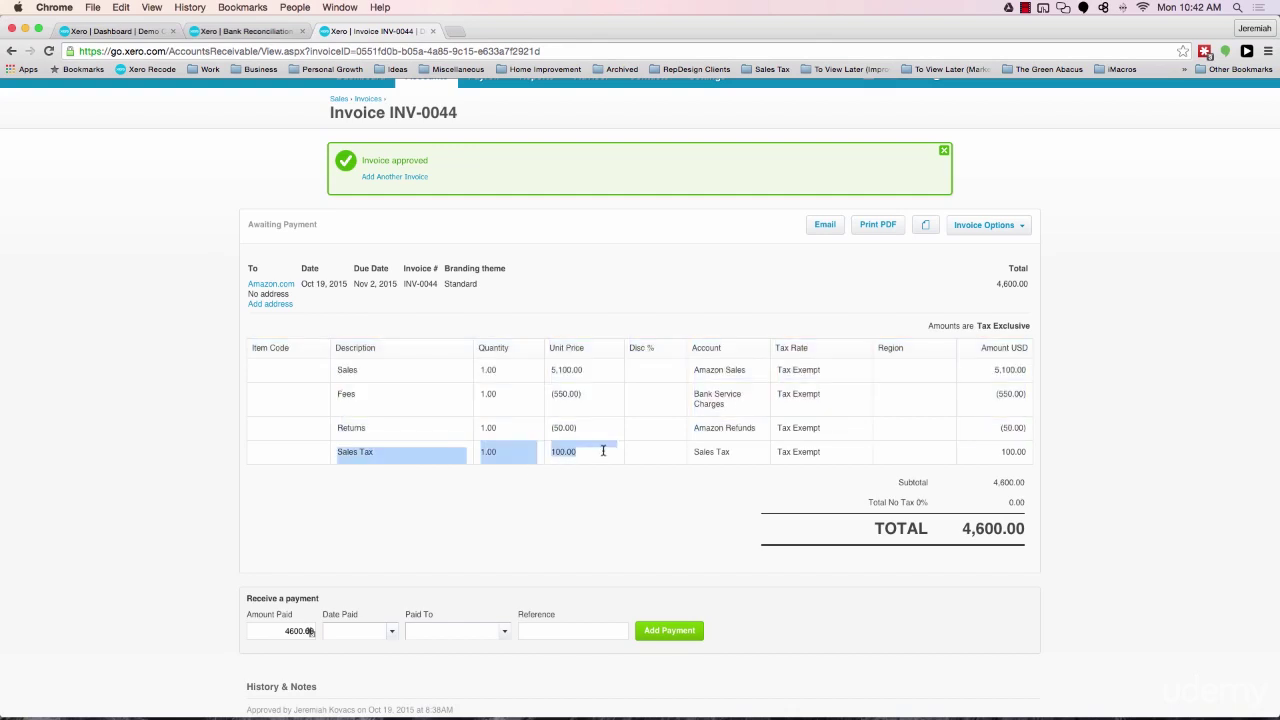
{"action": "left_click", "coordinate": [603, 451]}
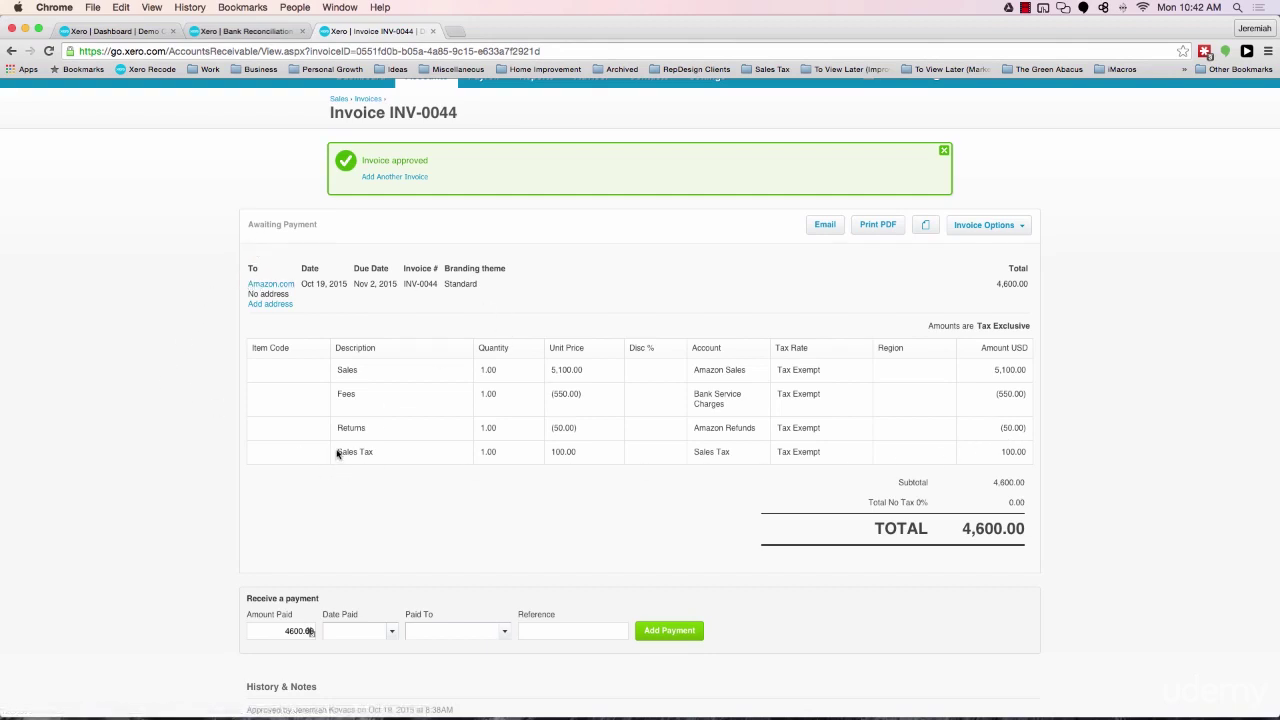
{"action": "left_click_drag", "start_coordinate": [337, 455], "coordinate": [590, 452]}
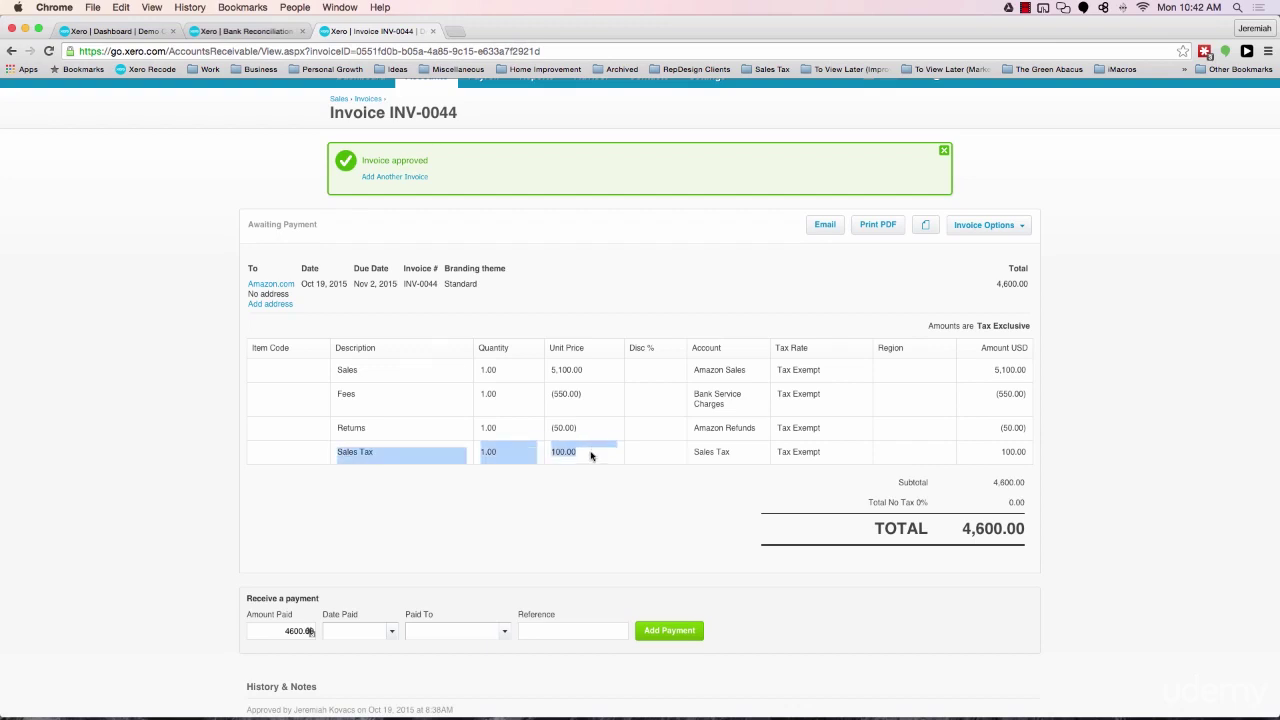
{"action": "left_click", "coordinate": [591, 465]}
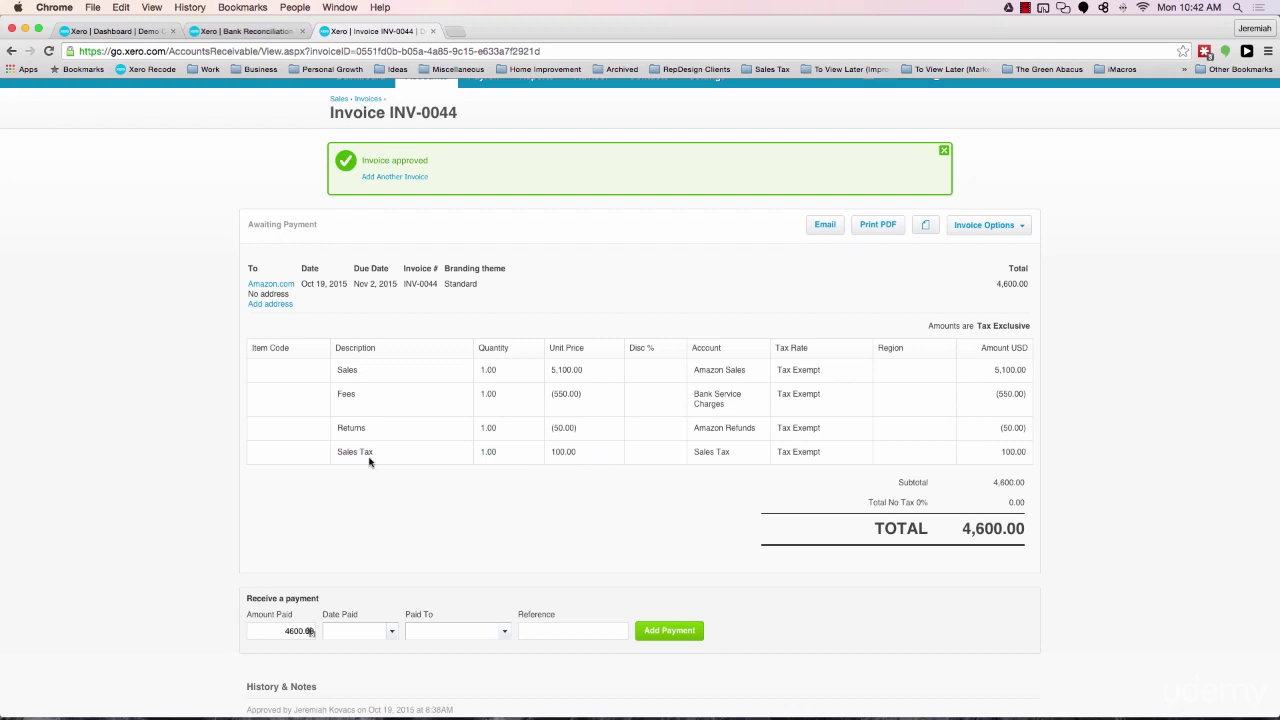
{"action": "triple_click", "coordinate": [715, 456]}
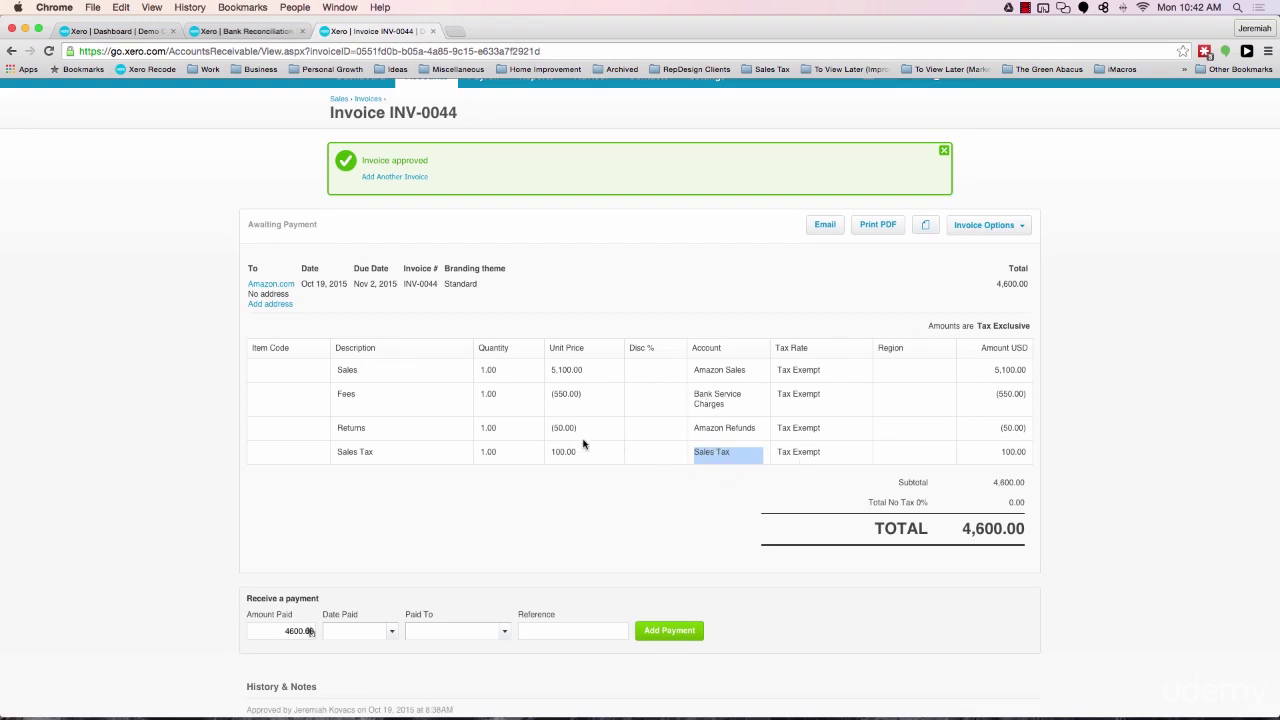
{"action": "scroll", "coordinate": [539, 428], "scroll_direction": "up", "scroll_amount": 1}
{"action": "scroll", "coordinate": [539, 428], "scroll_direction": "up", "scroll_amount": 1}
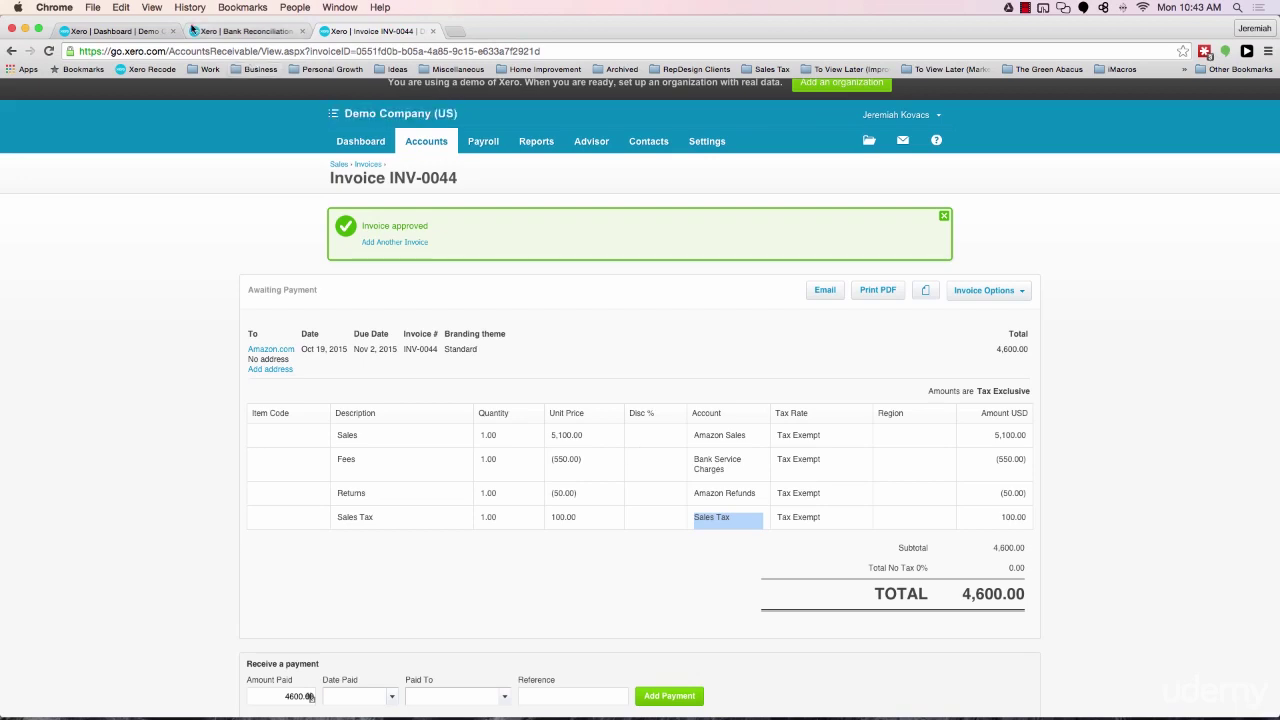
In the checking account, reconcile the Sep 7 Virginia Commerce payment to contact State of Virginia under 220 - Sales Tax
{"action": "left_click", "coordinate": [145, 33]}
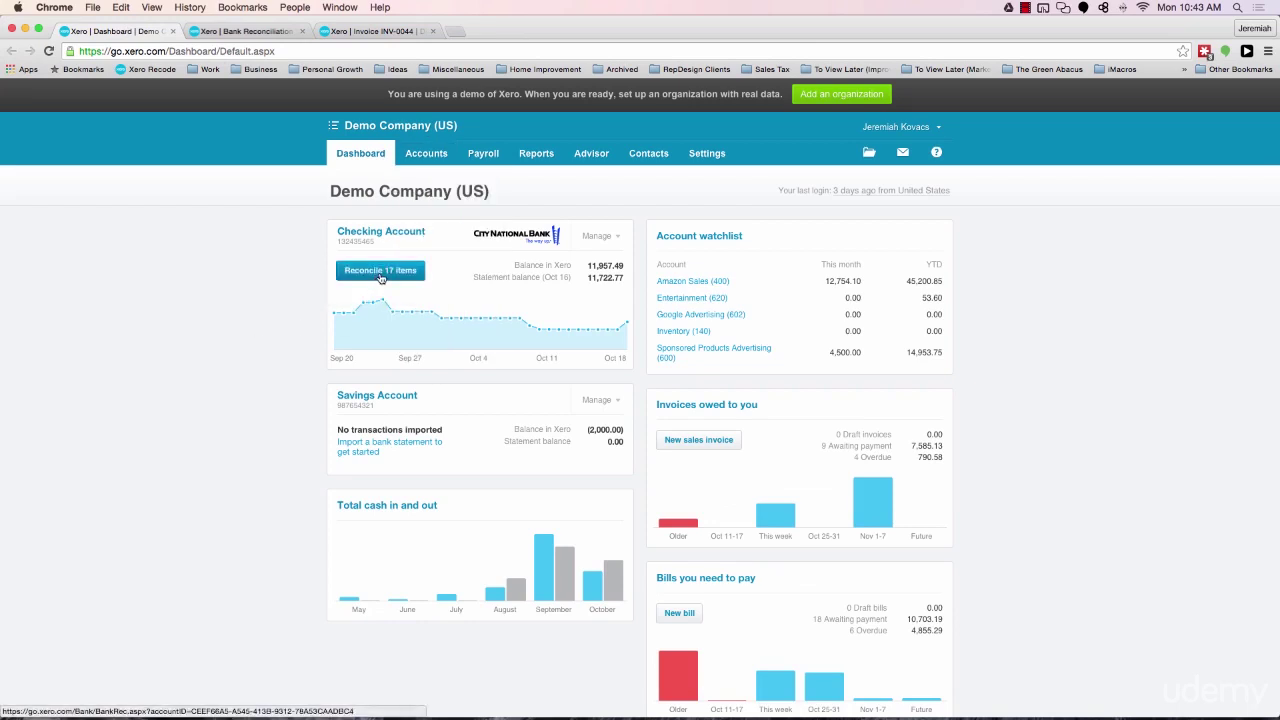
{"action": "left_click", "coordinate": [228, 31]}
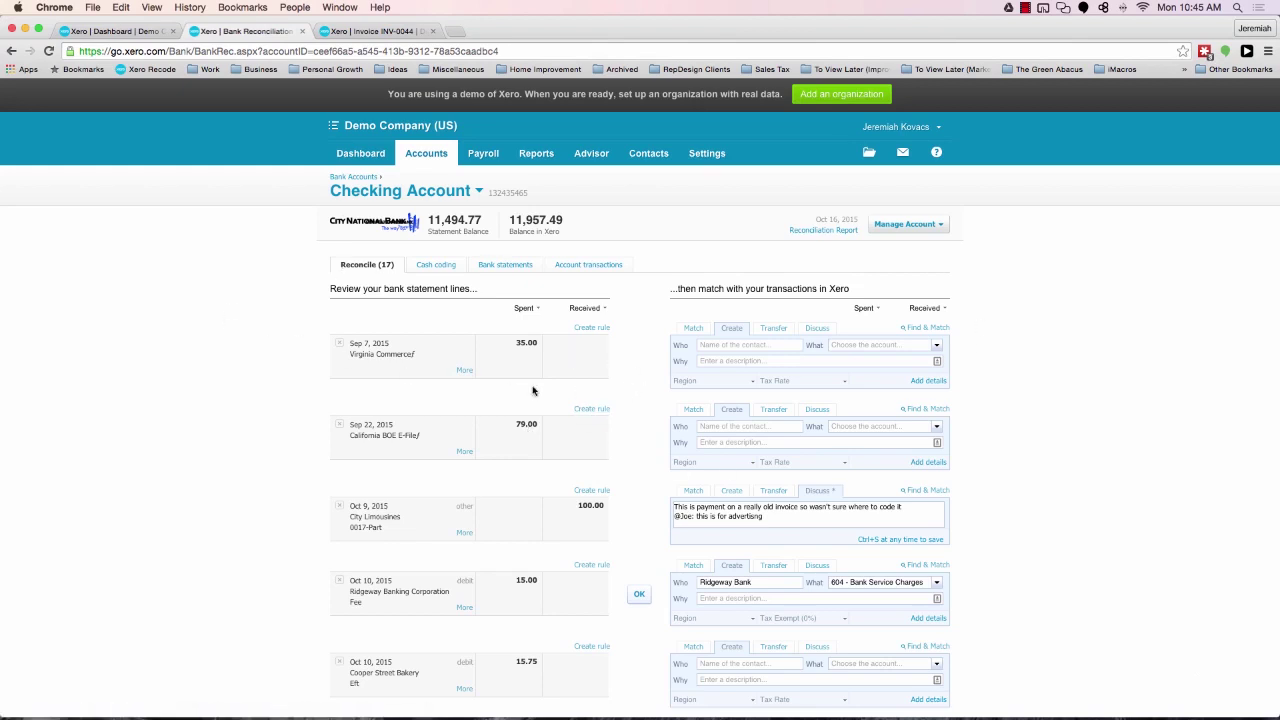
{"action": "left_click", "coordinate": [740, 344]}
{"action": "type", "text": "State of Virginia"}
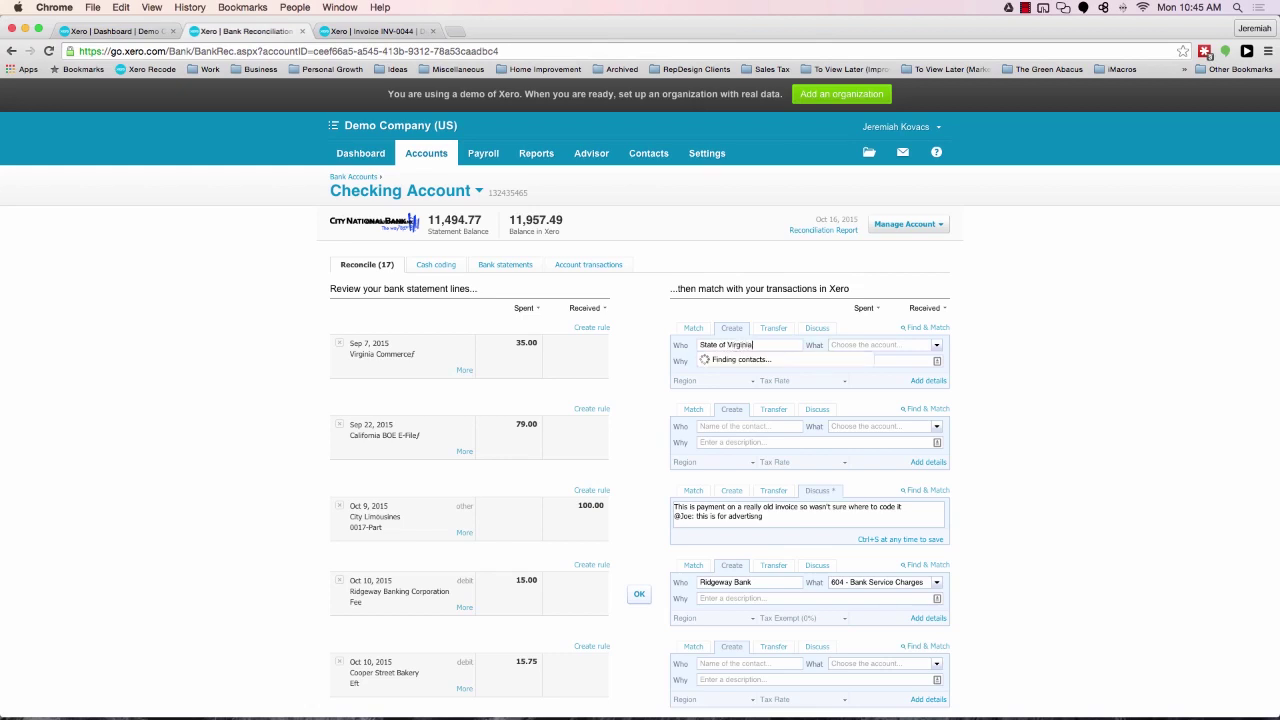
{"action": "left_click", "coordinate": [831, 344]}
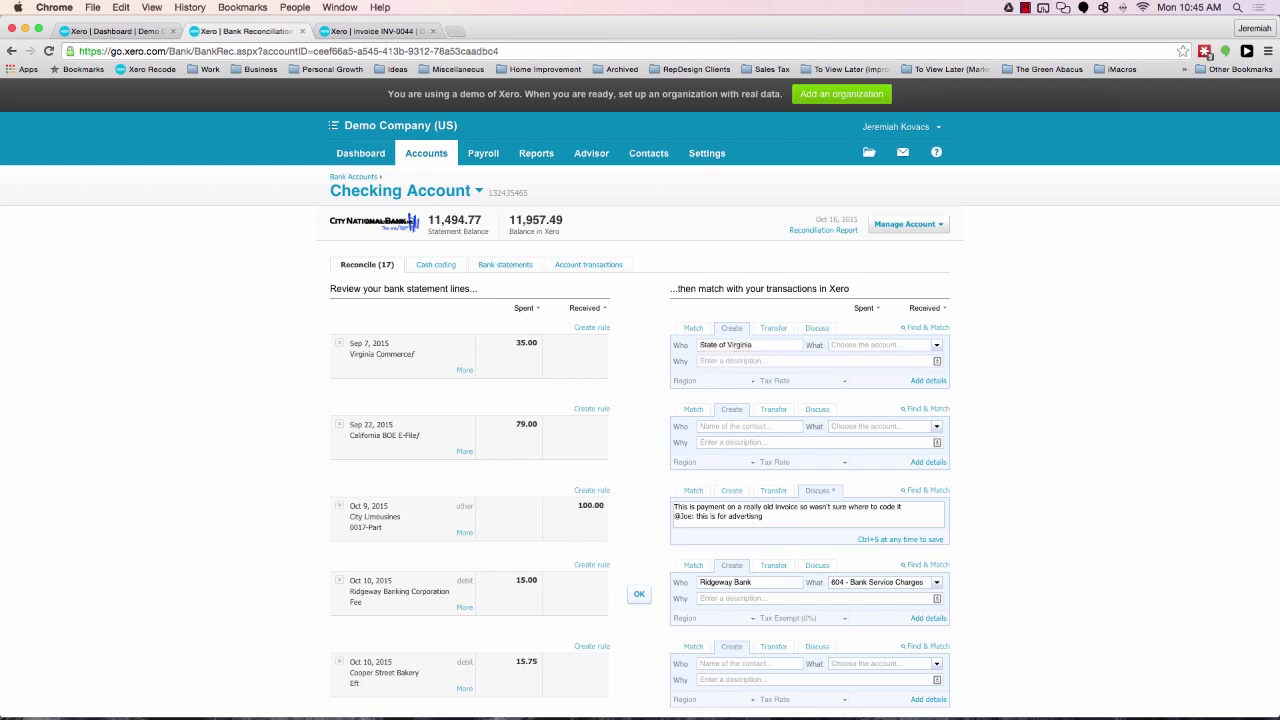
{"action": "type", "text": "sales"}
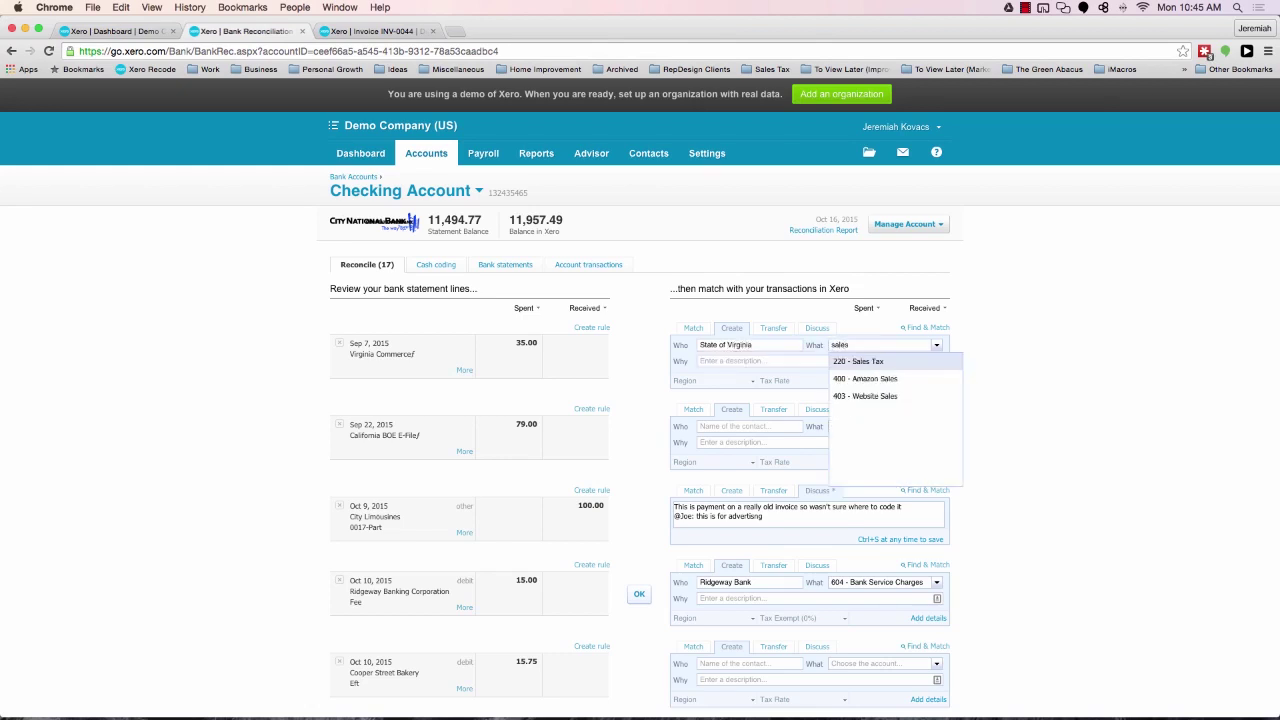
{"action": "left_click", "coordinate": [880, 362]}
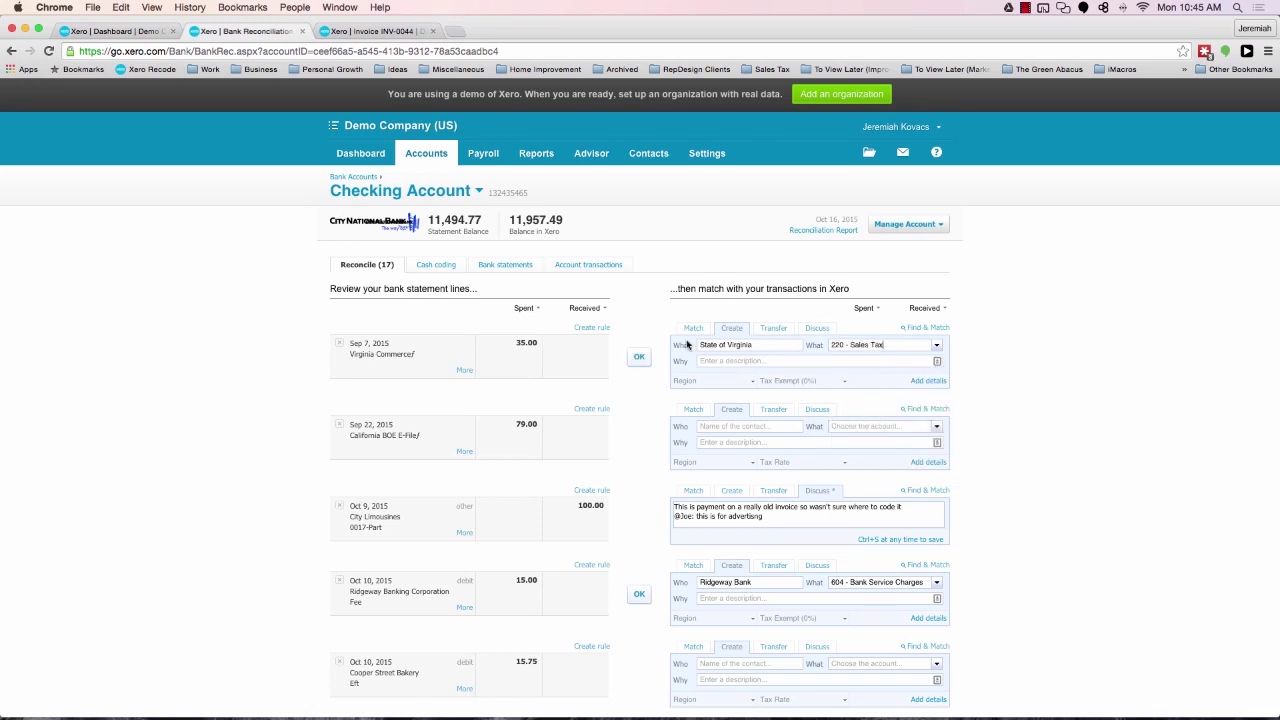
{"action": "left_click", "coordinate": [639, 357]}
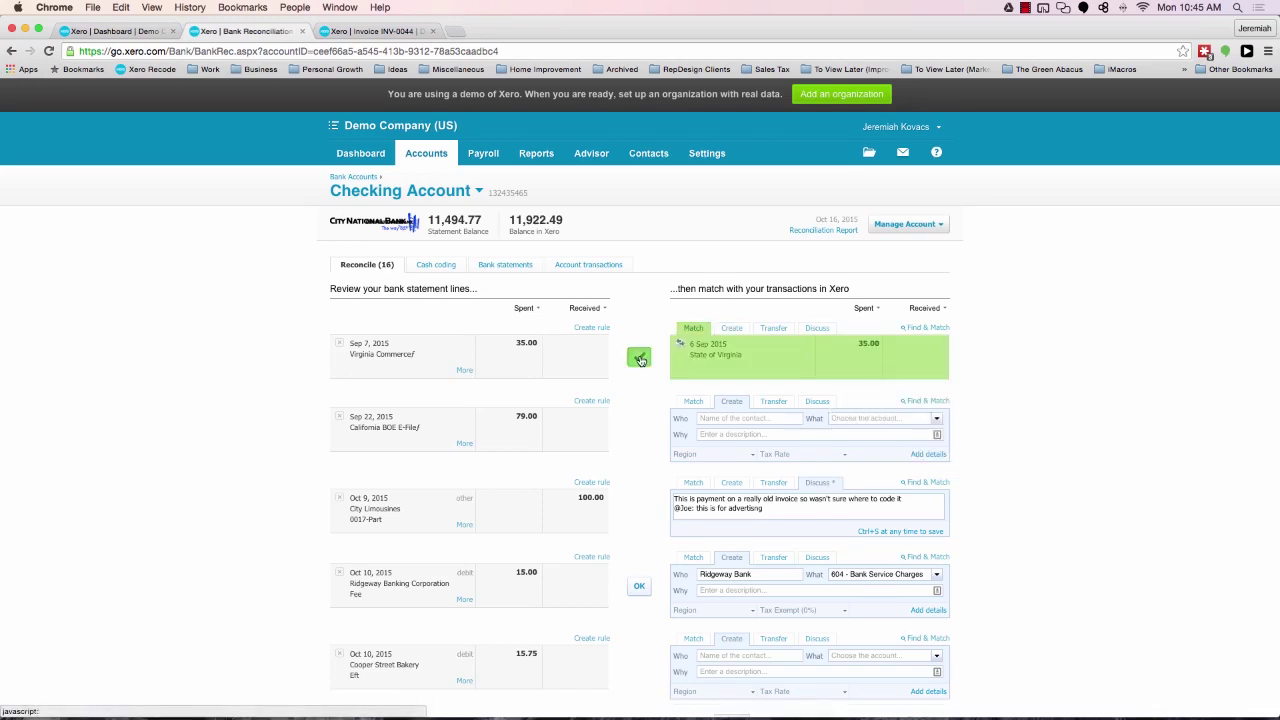
Reconcile the Sep 22 California BOE payment to the new contact State of California under 220 - Sales Tax
{"action": "left_click", "coordinate": [726, 344]}
{"action": "type", "text": "S"}
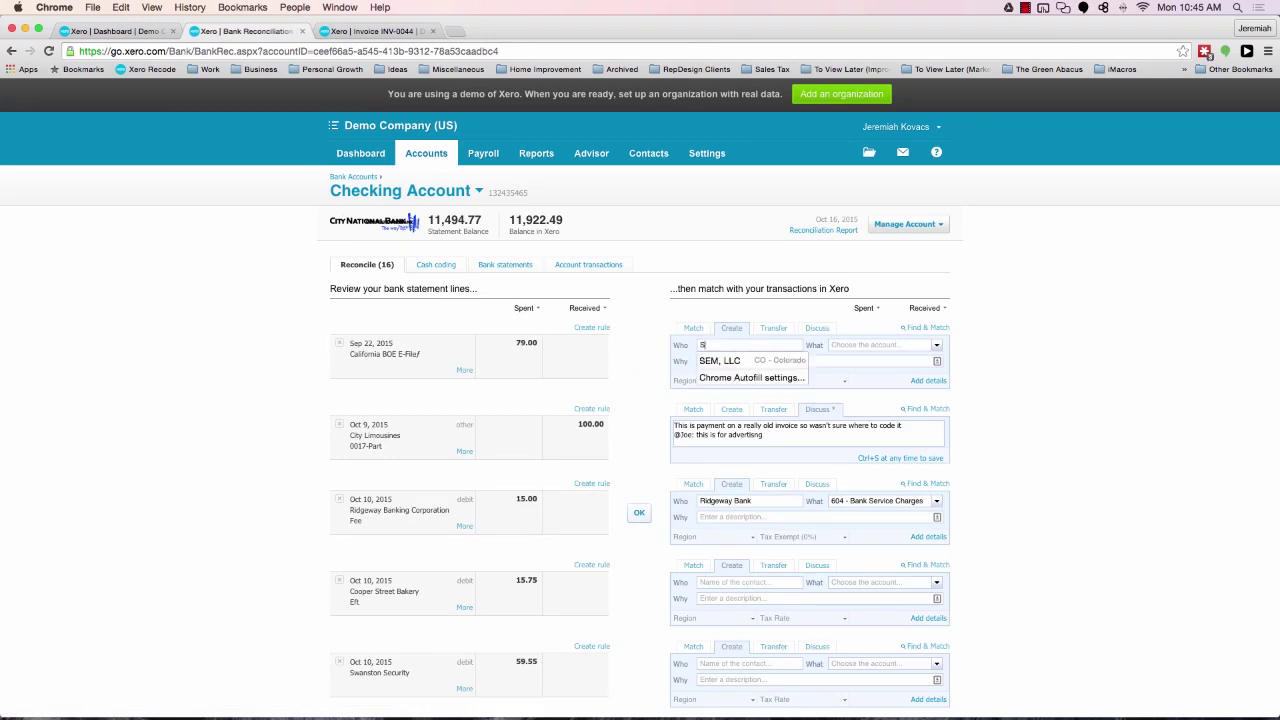
{"action": "type", "text": "tate of C"}
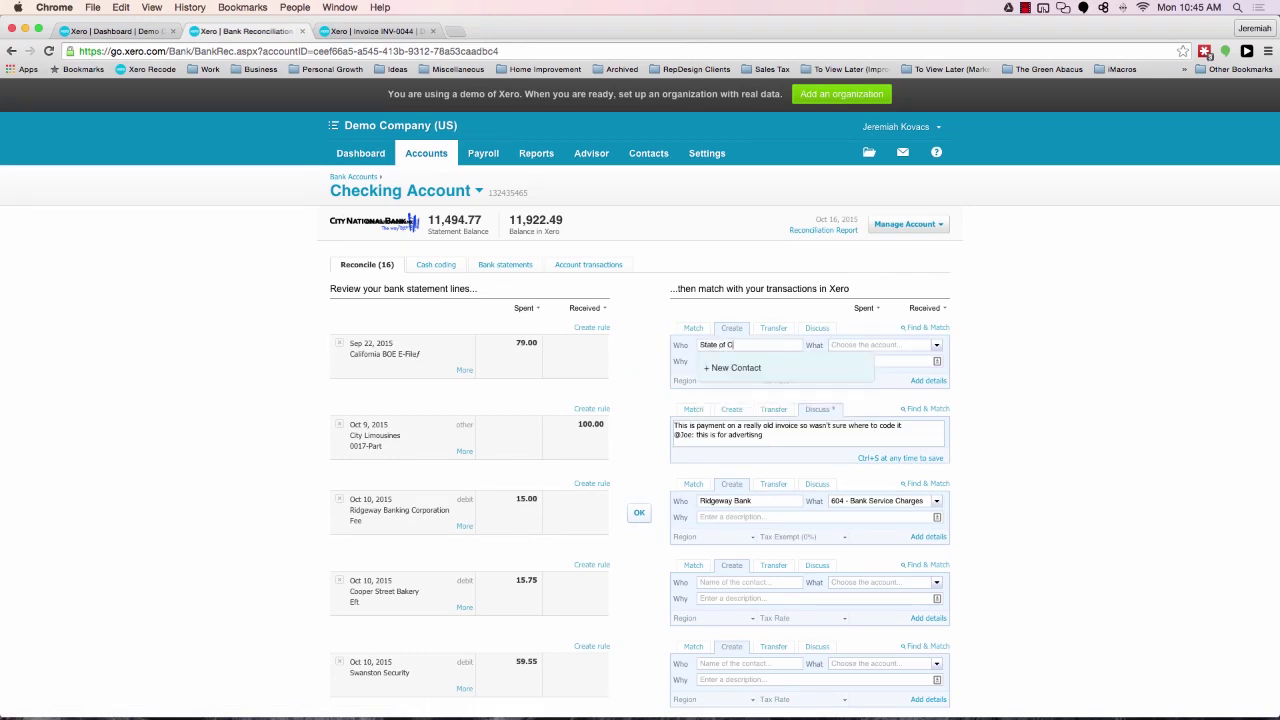
{"action": "type", "text": "alifornia"}
{"action": "key", "text": "Tab"}
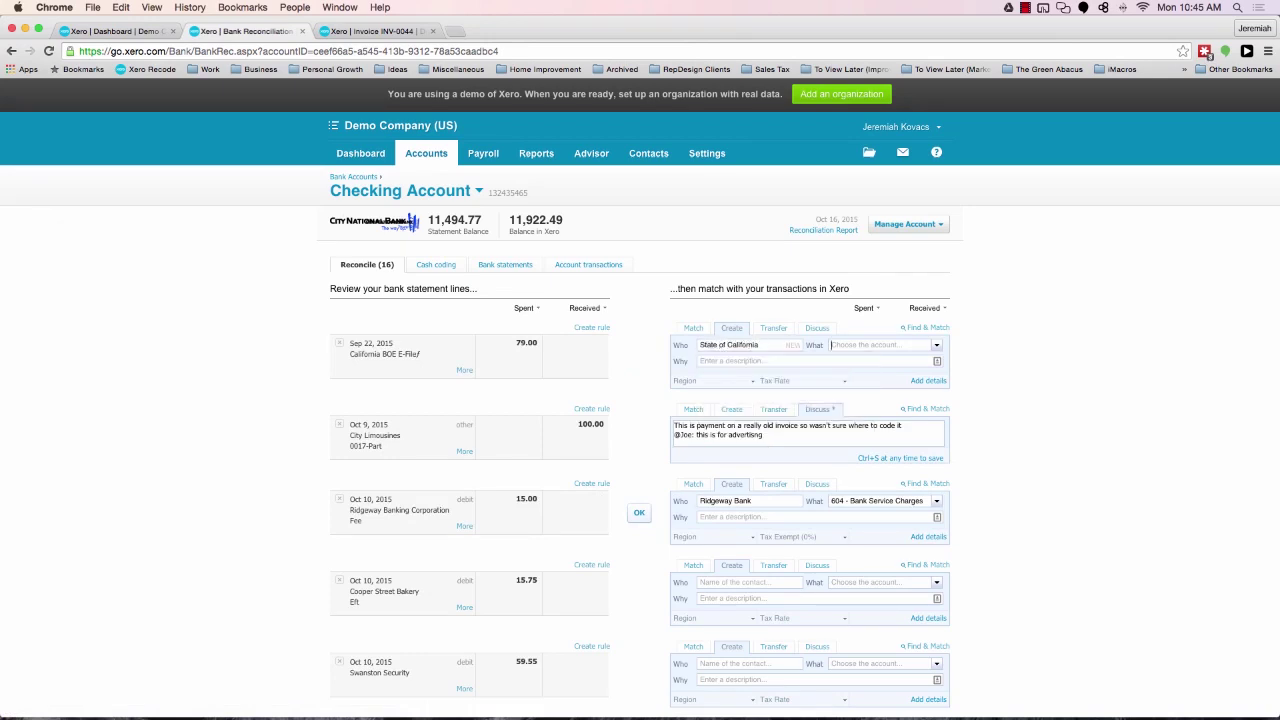
{"action": "type", "text": "sales ta"}
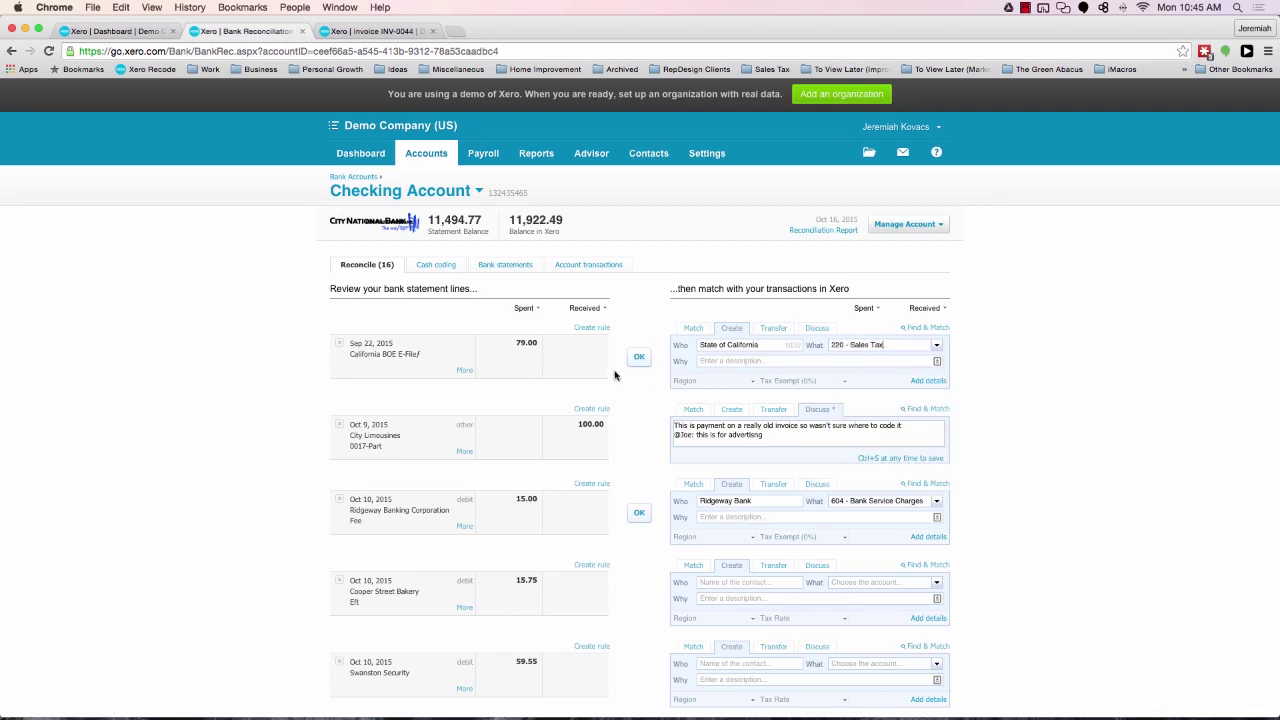
{"action": "left_click", "coordinate": [640, 361]}
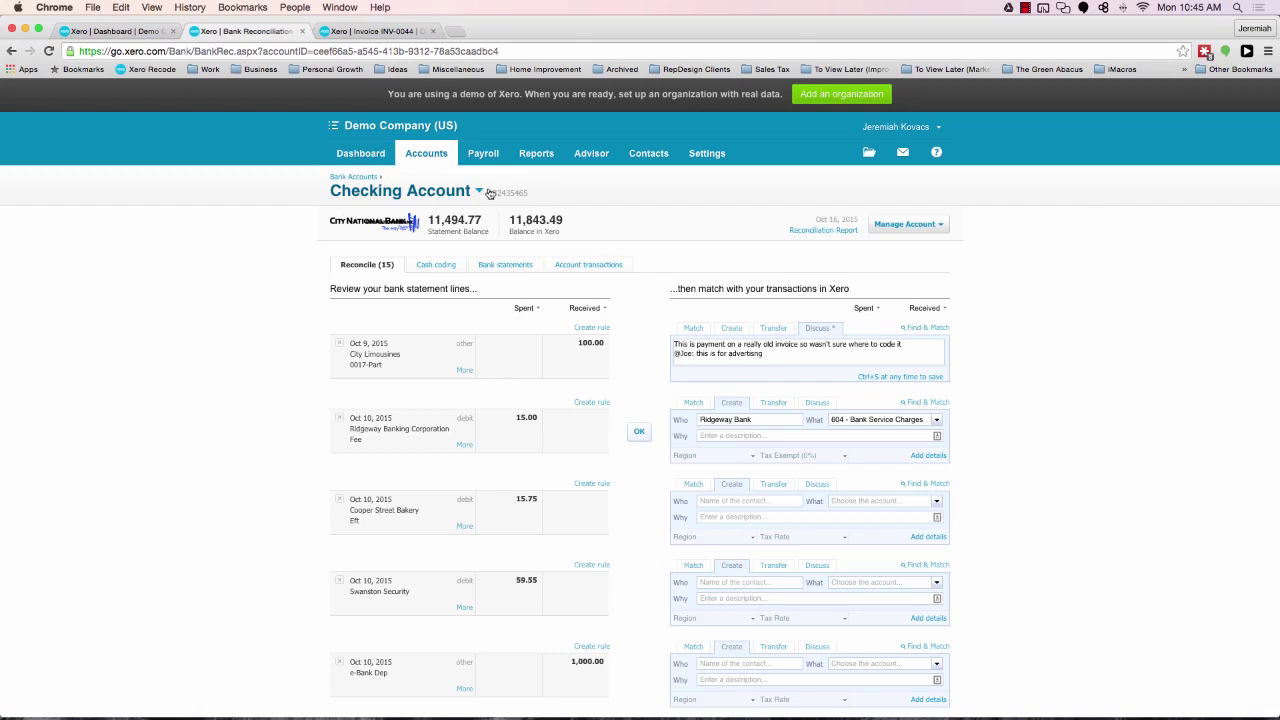
Run the Account Transactions report for 26000 - Sales Tax from Oct 1, 2014 to Oct 31, 2015
{"action": "left_click", "coordinate": [532, 148]}
{"action": "left_click", "coordinate": [541, 181]}
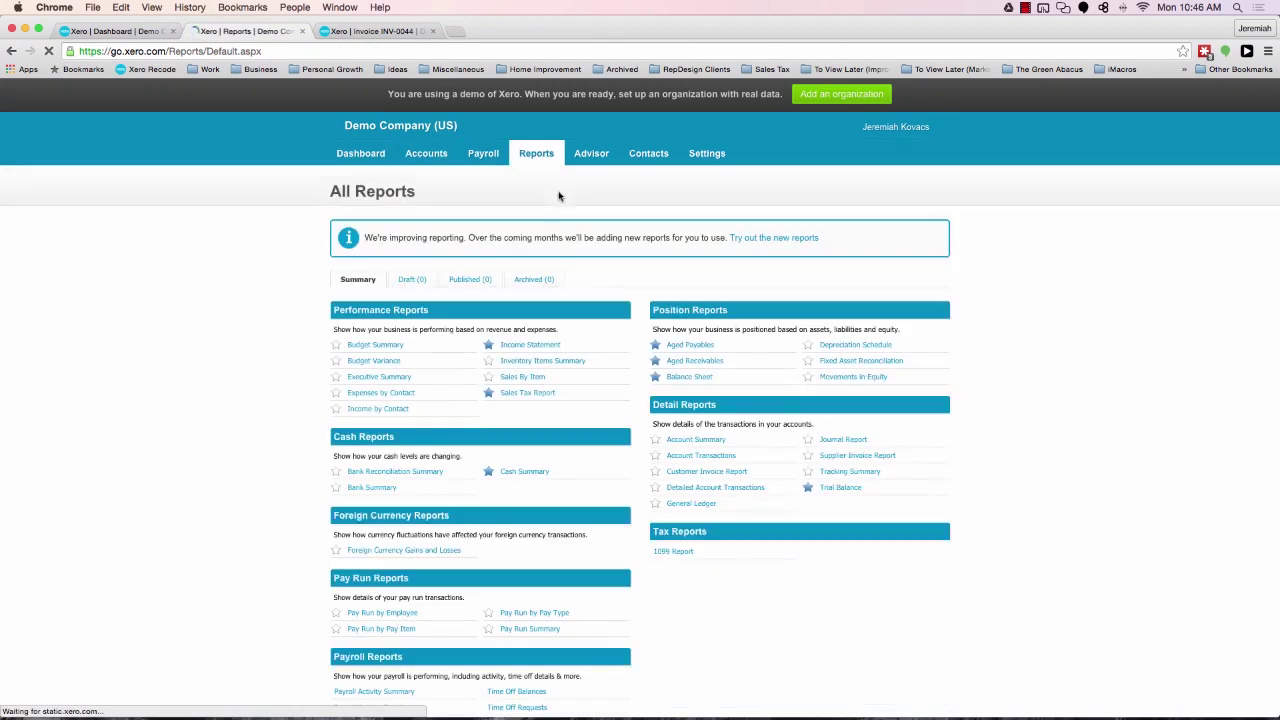
{"action": "left_click", "coordinate": [692, 459]}
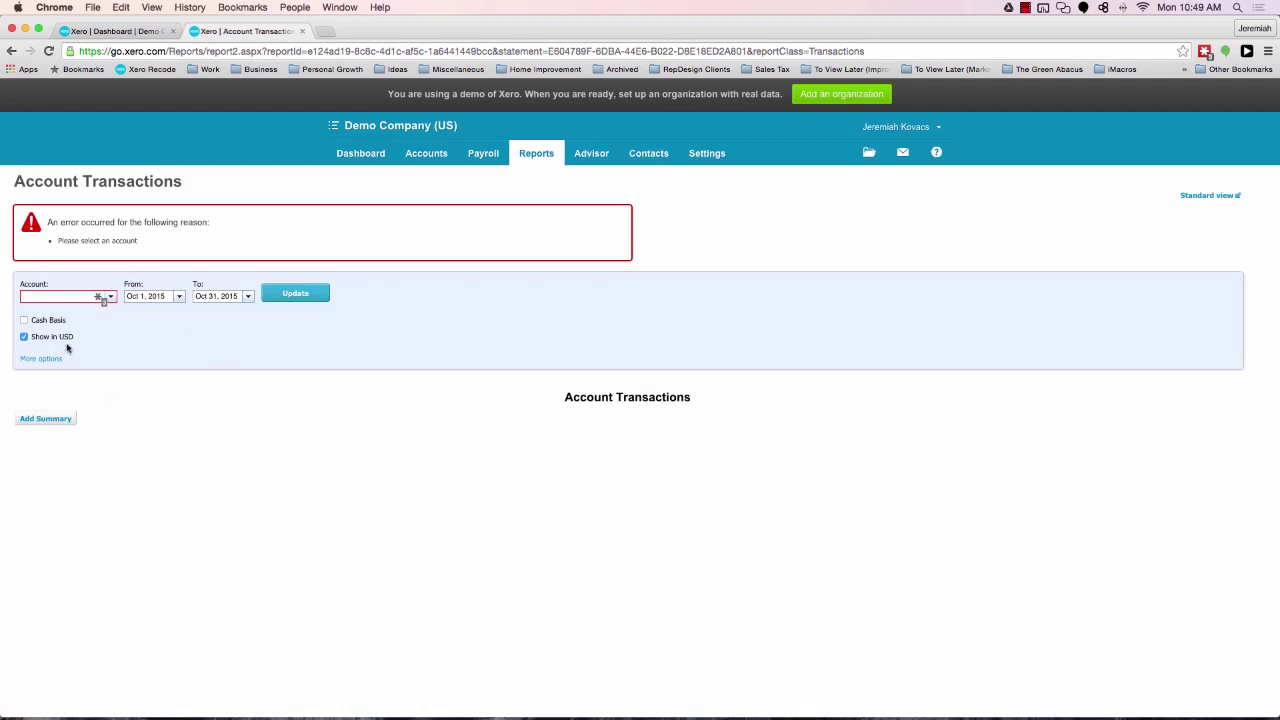
{"action": "left_click", "coordinate": [111, 298]}
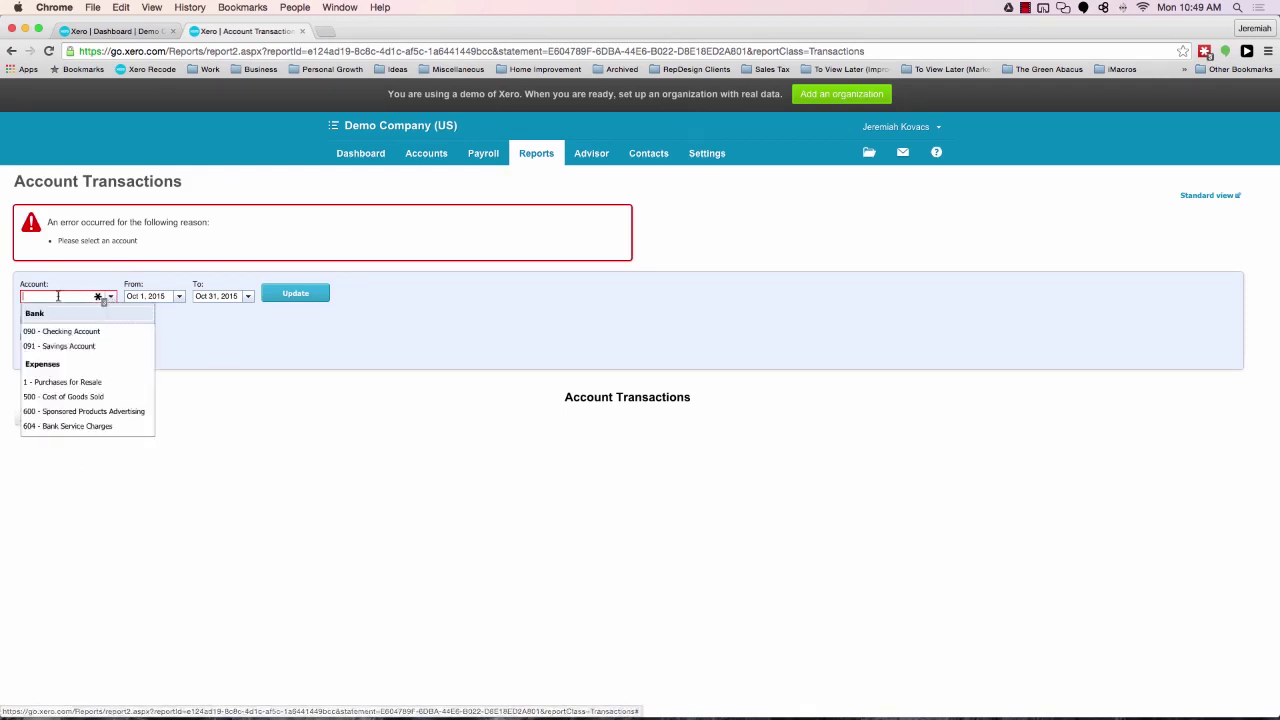
{"action": "type", "text": "sales"}
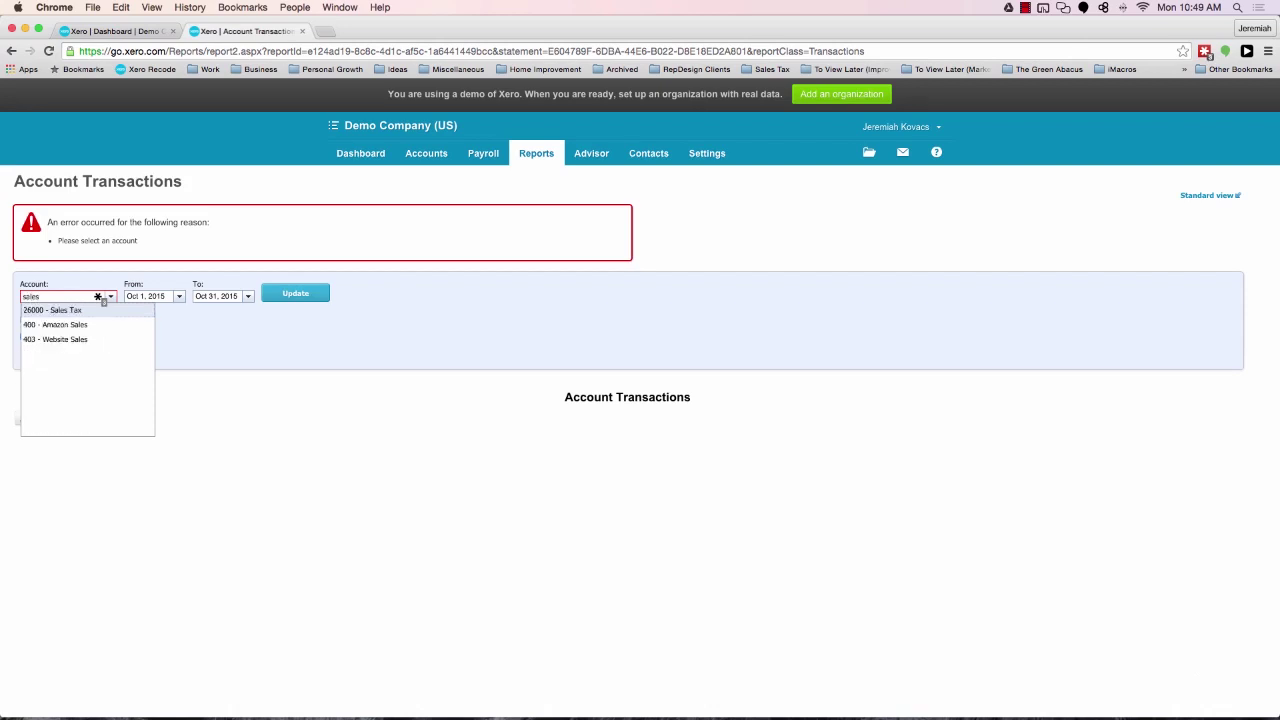
{"action": "left_click", "coordinate": [57, 311]}
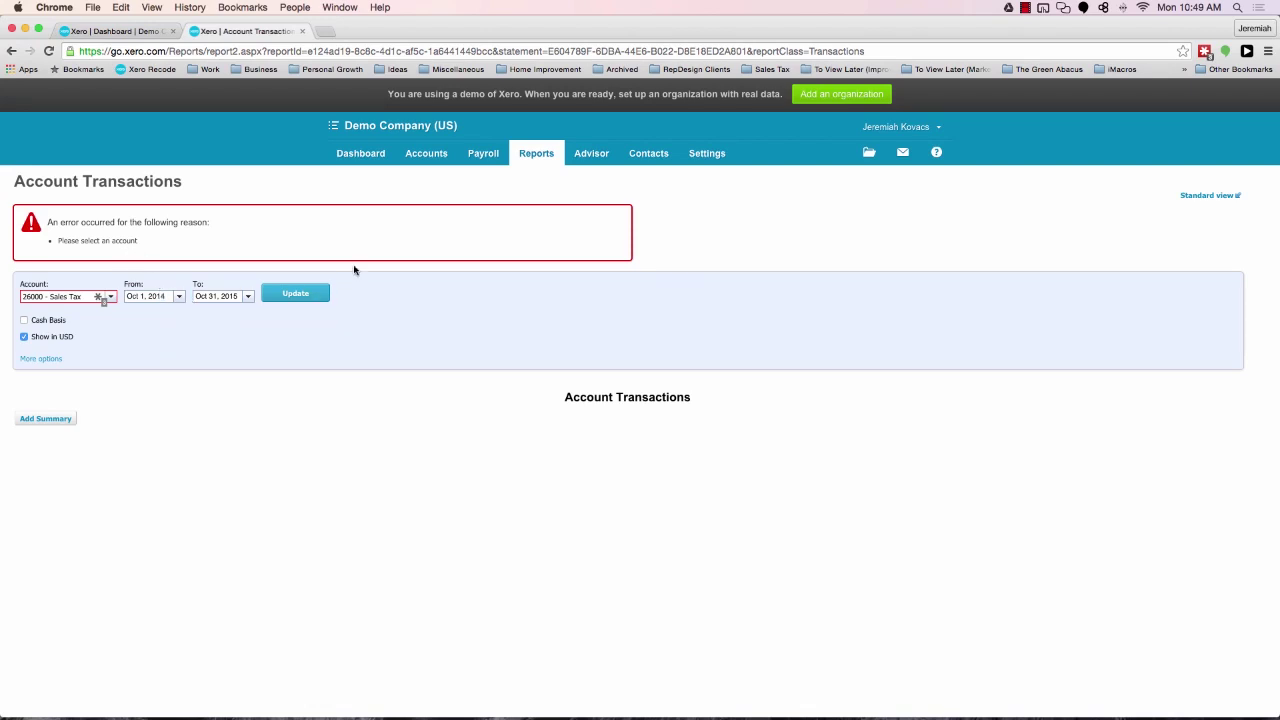
{"action": "left_click", "coordinate": [313, 297]}
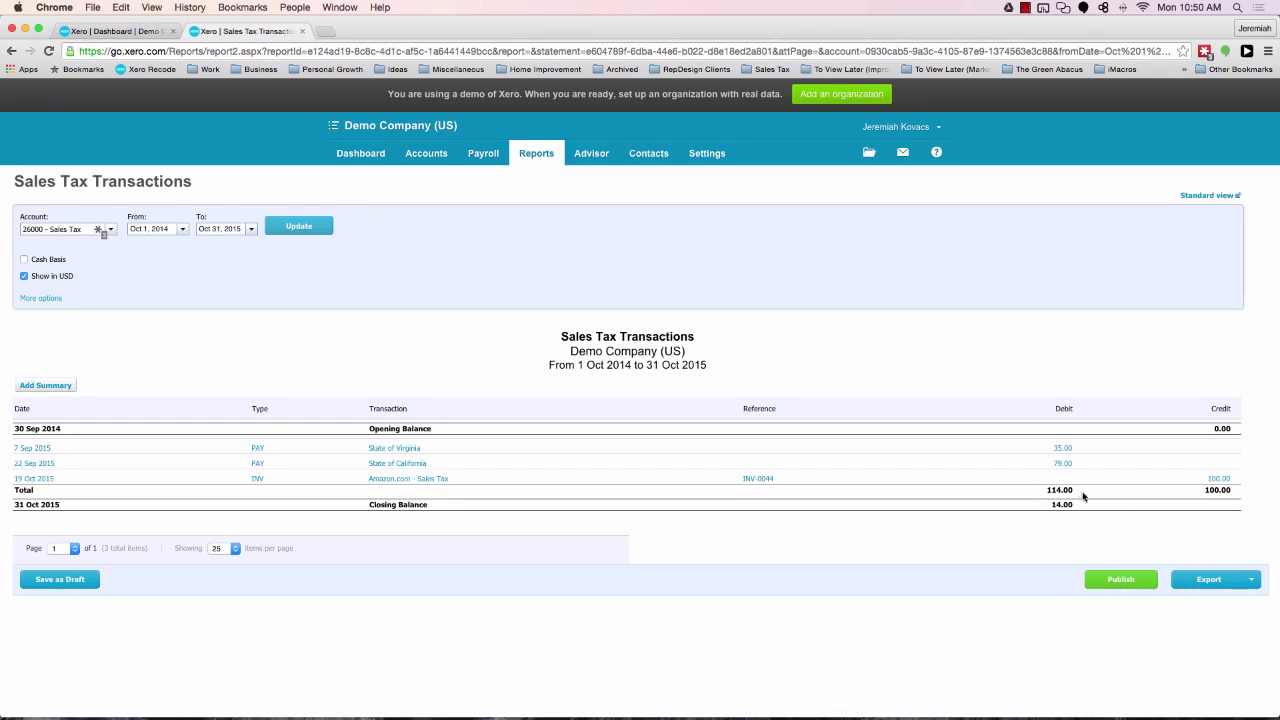
Start a new manual journal in a separate browser tab with the narration Sales Tax Adjustment, dated Dec 31, 2015
{"action": "mouse_move", "coordinate": [591, 158]}
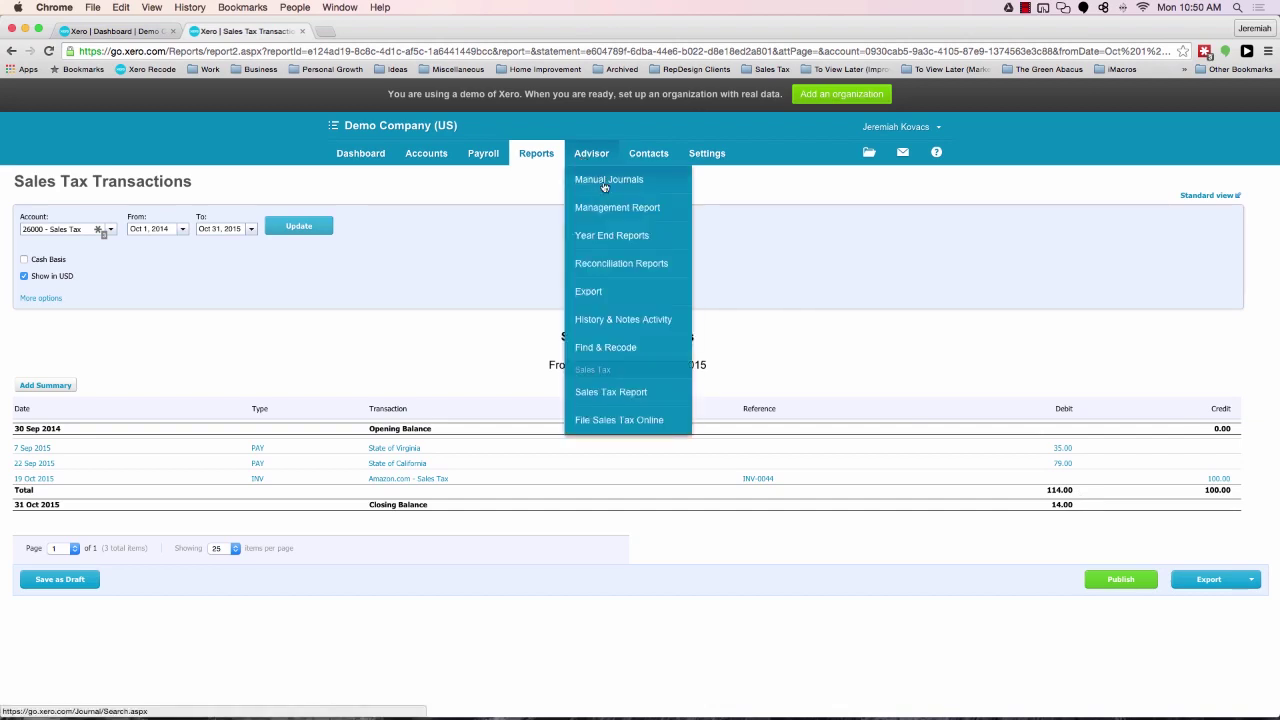
{"action": "left_click", "coordinate": [604, 186], "text": "super"}
{"action": "left_click", "coordinate": [346, 32]}
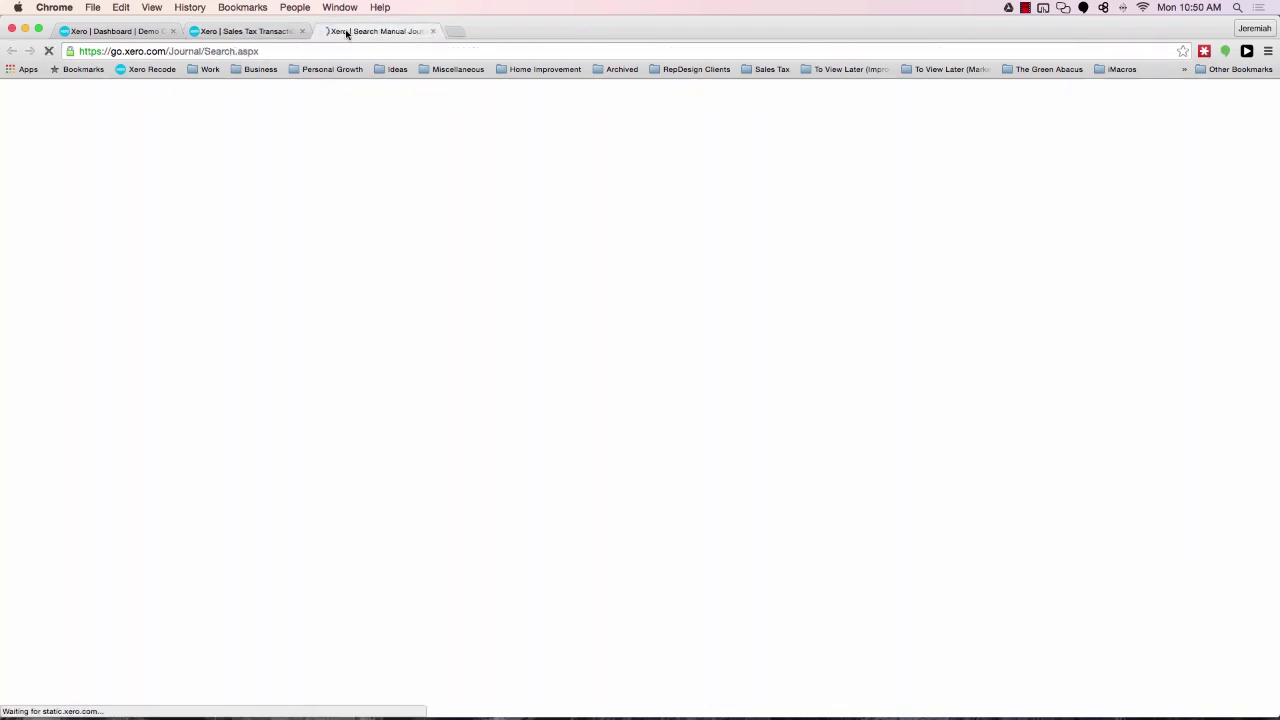
{"action": "left_click", "coordinate": [378, 232]}
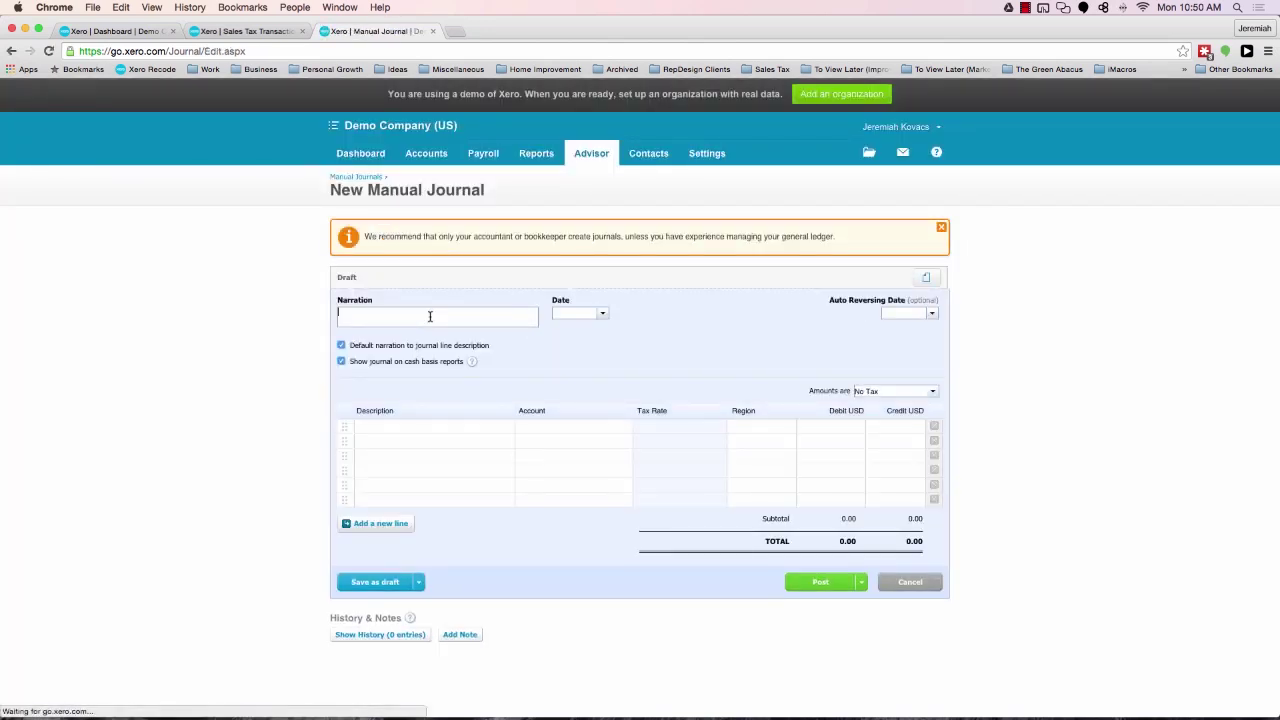
{"action": "type", "text": "S"}
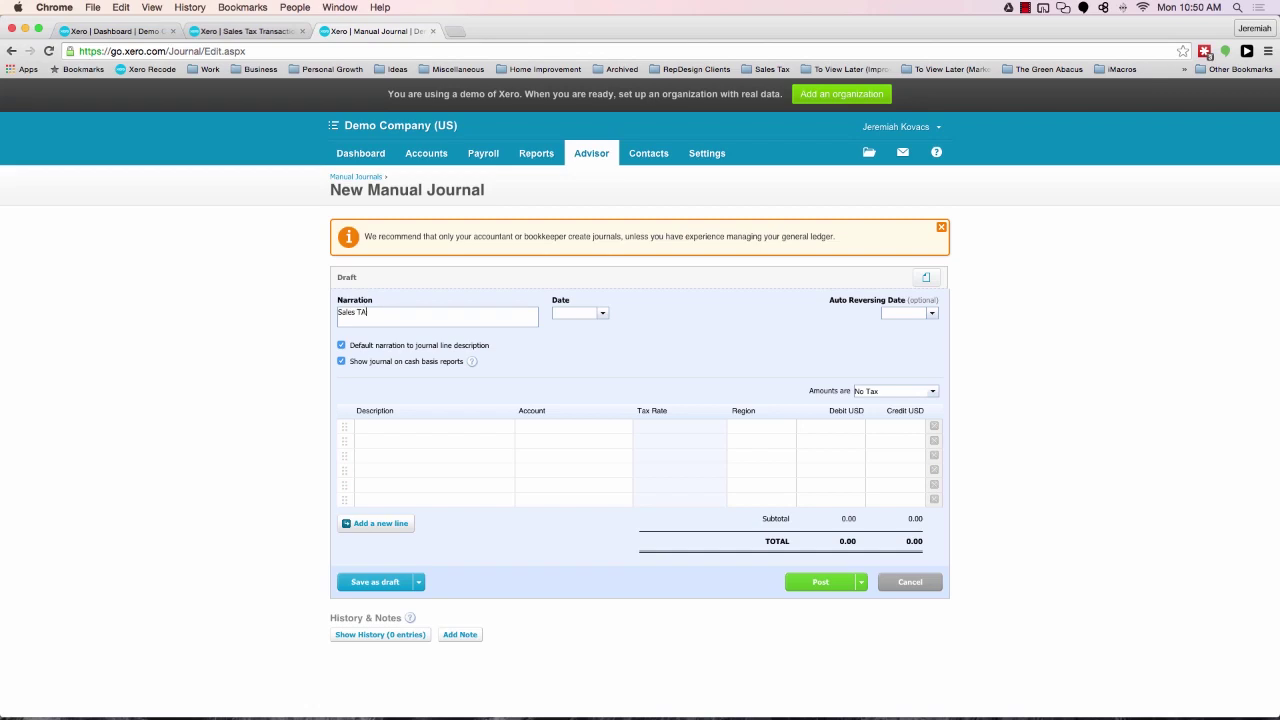
{"action": "type", "text": "ales Tax Adjustment"}
{"action": "type", "text": "12/31/"}
{"action": "key", "text": "Tab"}
For the first journal line, create and assign an Expense account named Sales Tax Expense with code 202354
{"action": "left_click", "coordinate": [536, 427]}
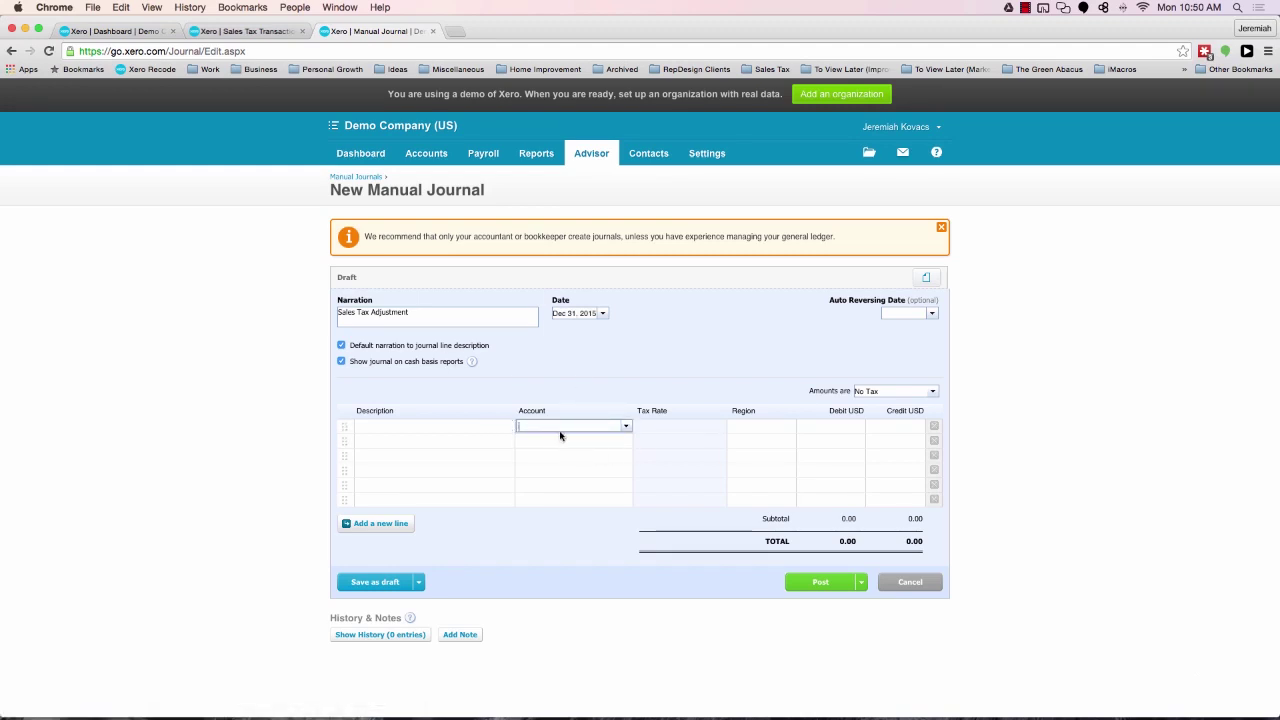
{"action": "left_click", "coordinate": [626, 428]}
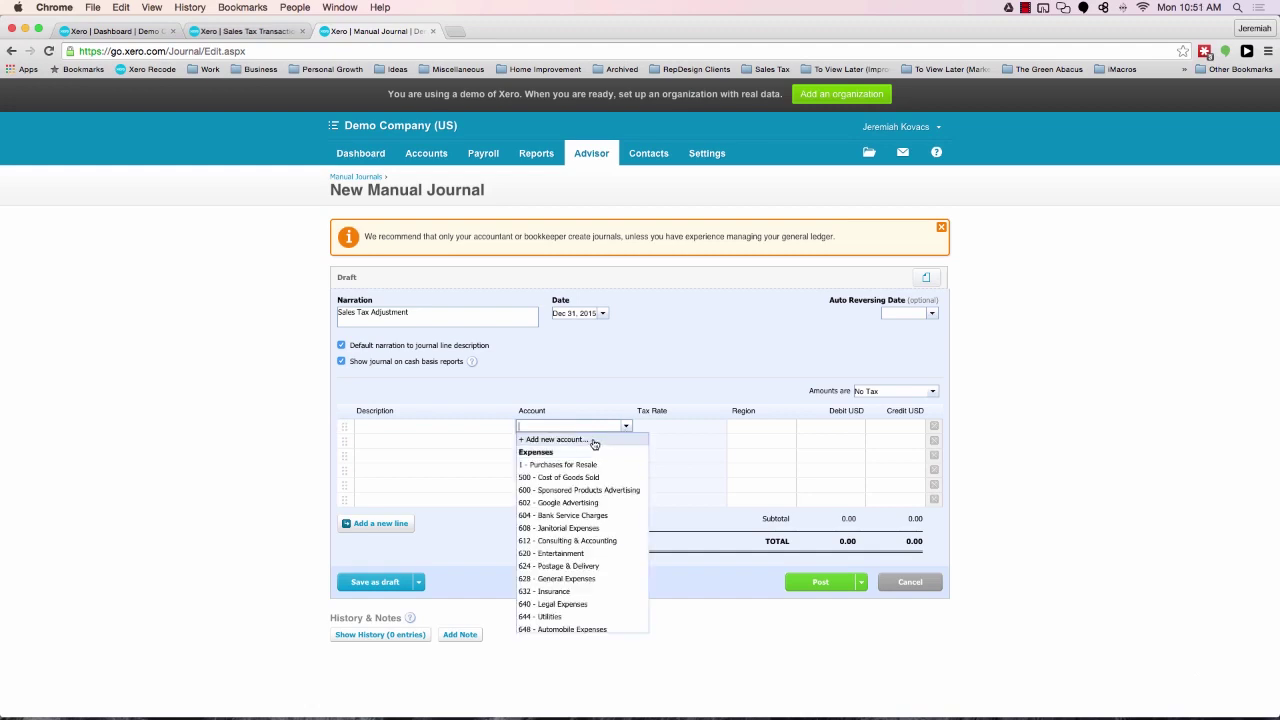
{"action": "left_click", "coordinate": [593, 443]}
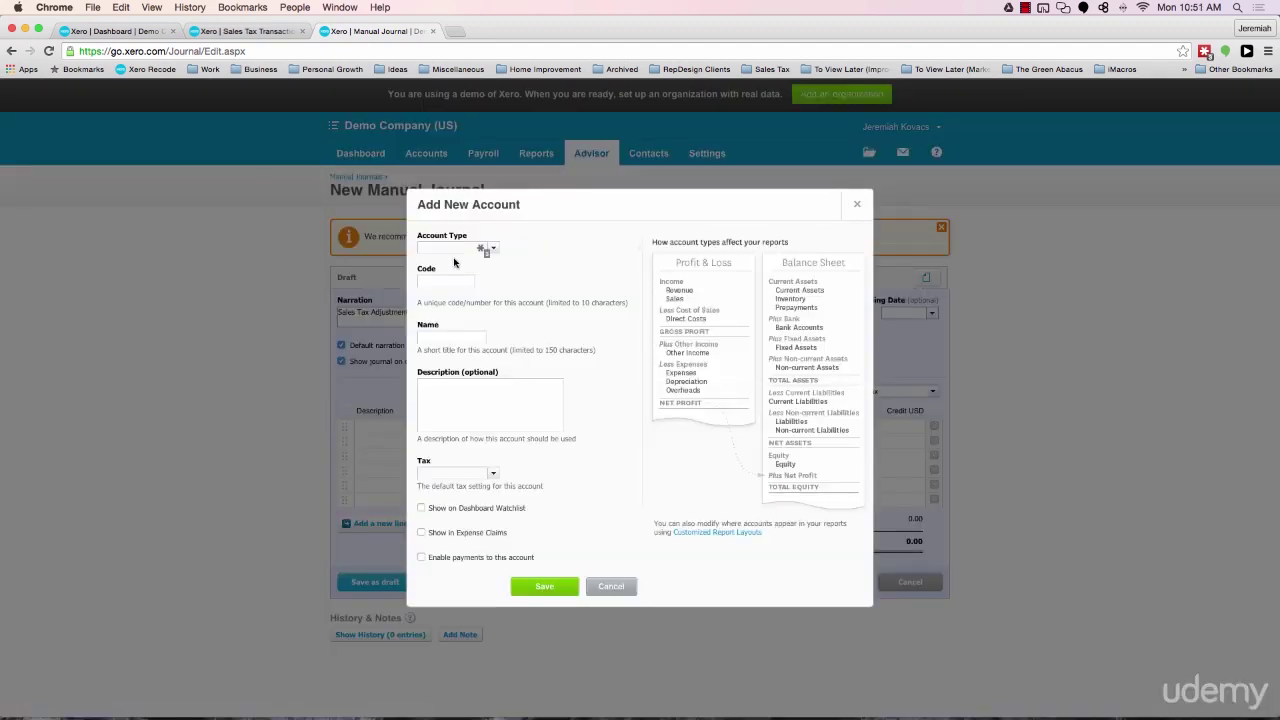
{"action": "type", "text": "exp"}
{"action": "key", "text": "Tab"}
{"action": "key", "text": "Tab"}
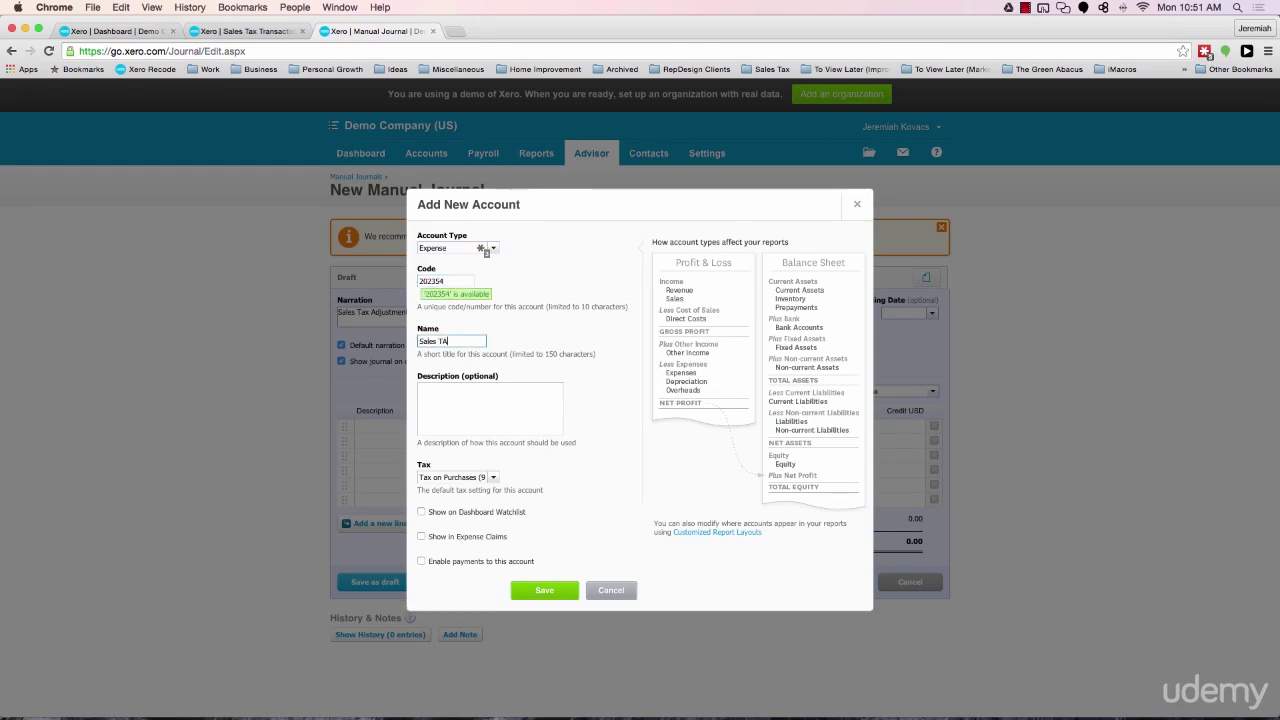
{"action": "type", "text": "Sales Tax Expense"}
{"action": "left_click", "coordinate": [544, 592]}
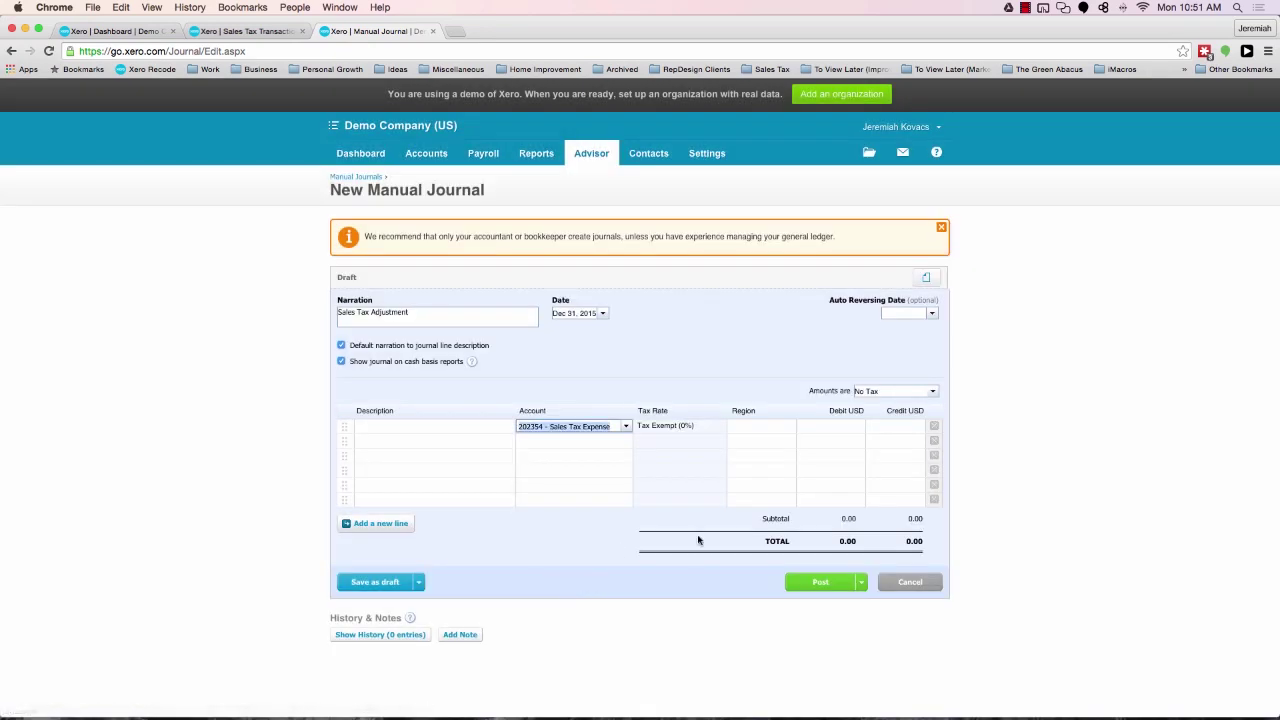
Enter a debit of 14.00 on the Sales Tax Expense journal line
{"action": "left_click", "coordinate": [731, 426]}
{"action": "left_click", "coordinate": [838, 425]}
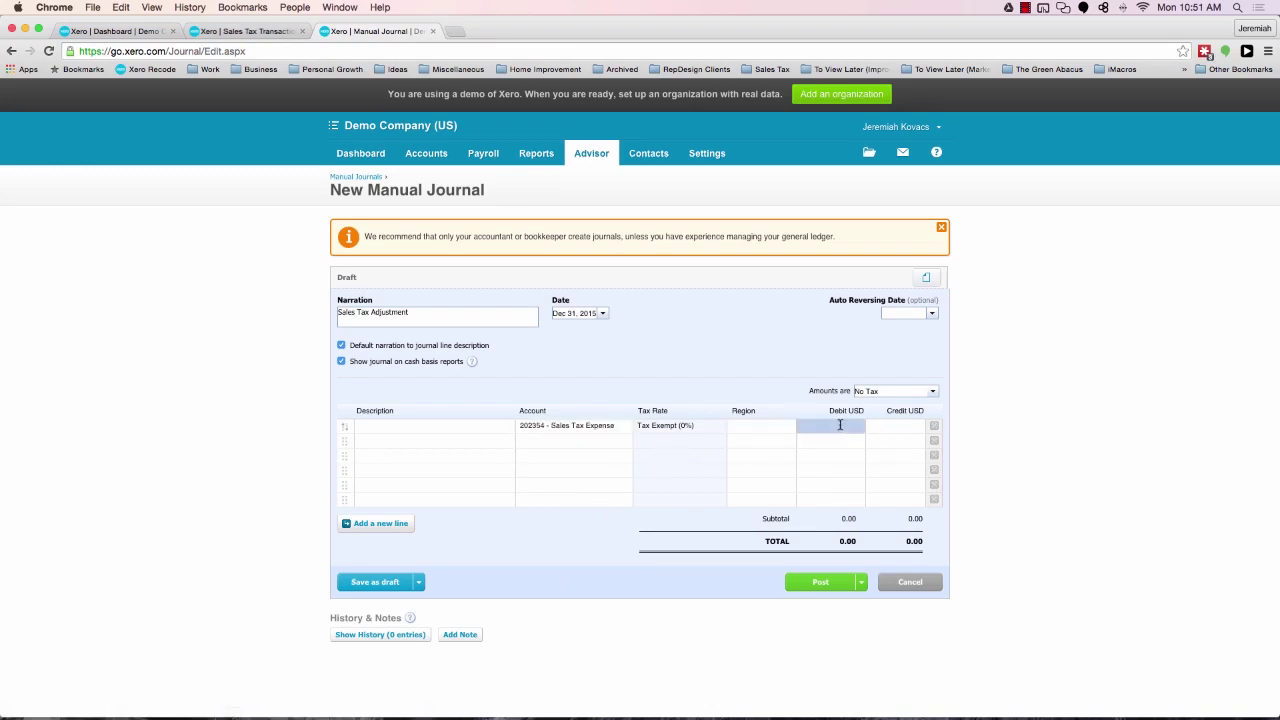
{"action": "type", "text": "00"}
{"action": "key", "text": "Tab"}
Add a second journal line to account 26000 - Sales Tax with a credit of 14.00
{"action": "left_click", "coordinate": [584, 440]}
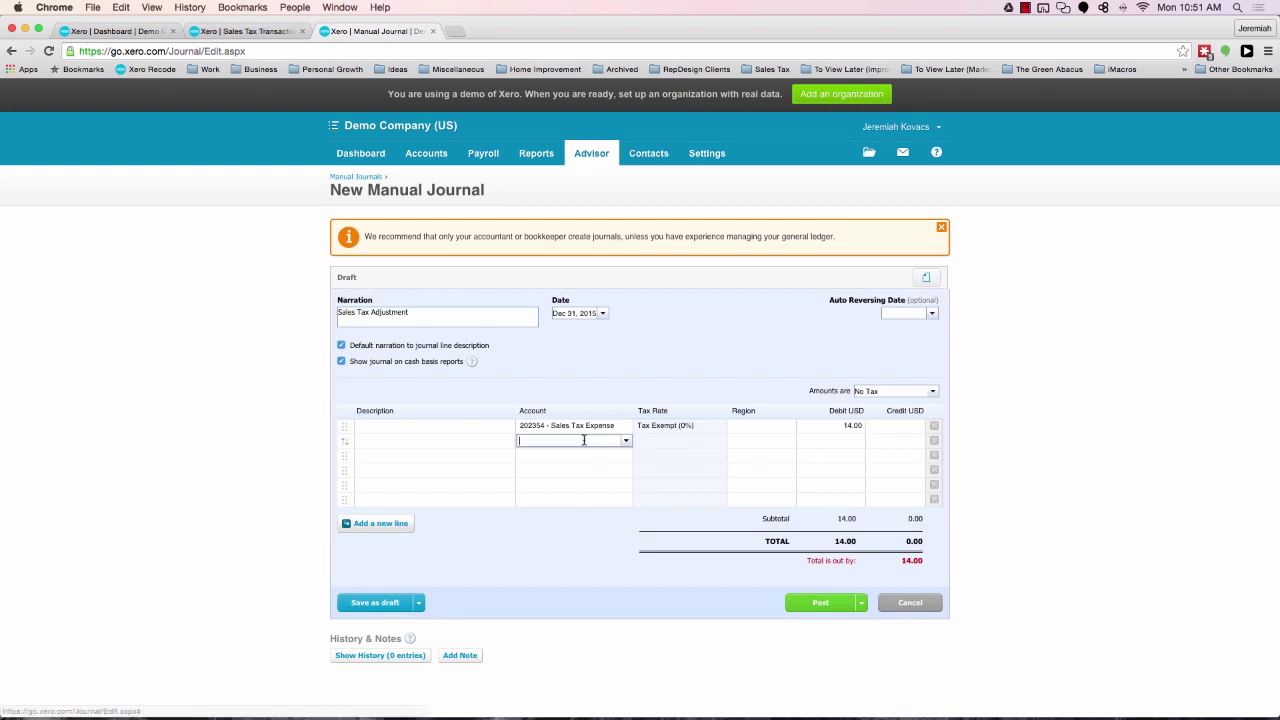
{"action": "type", "text": "sales"}
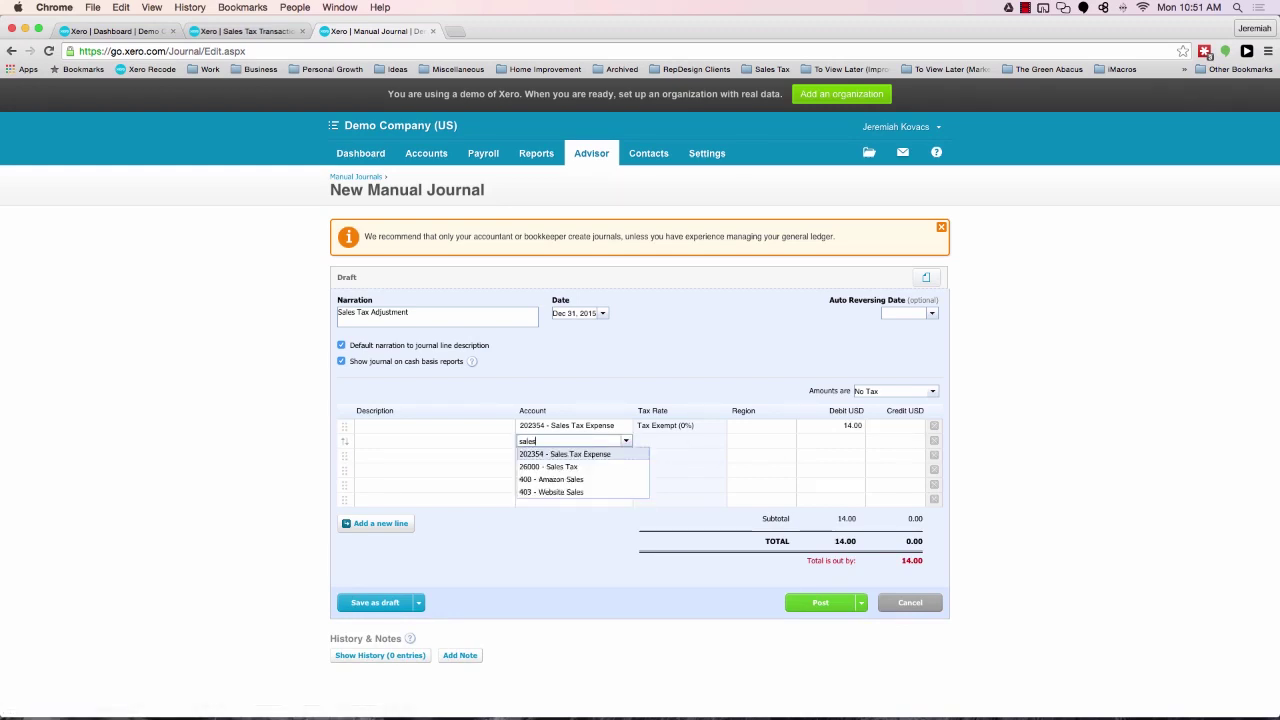
{"action": "left_click", "coordinate": [566, 466]}
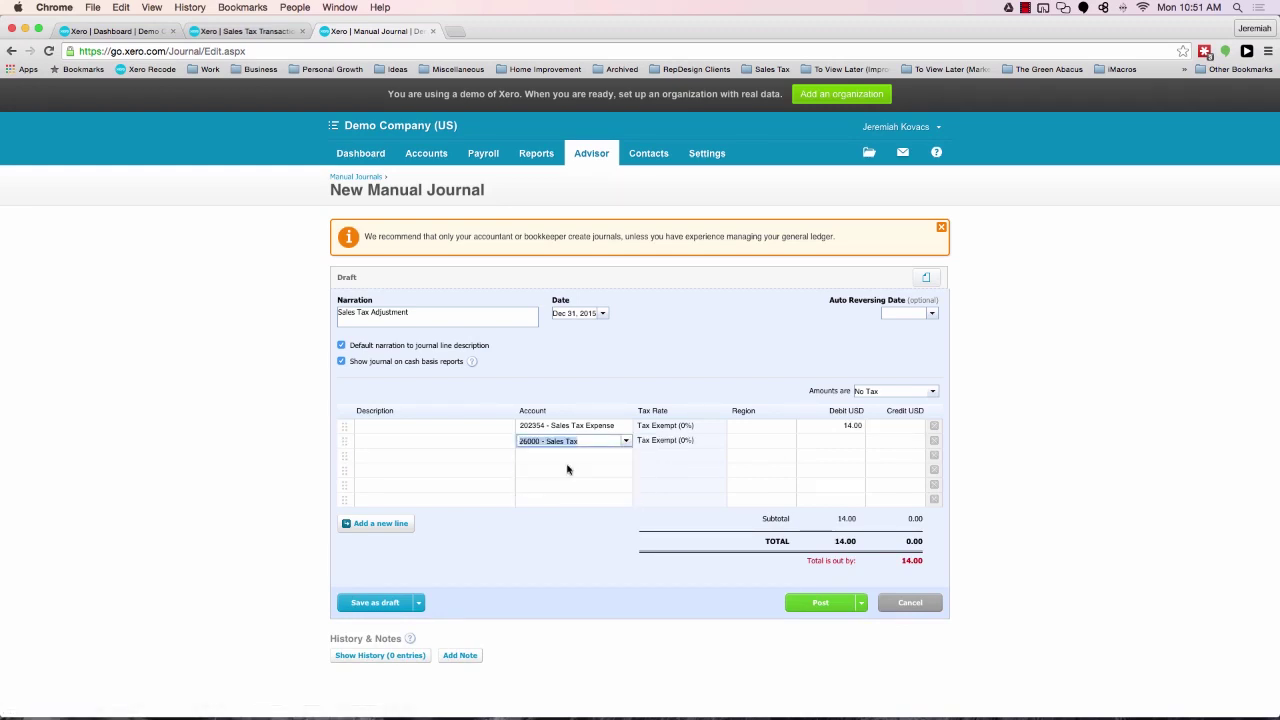
{"action": "left_click", "coordinate": [891, 440]}
{"action": "type", "text": "14.00"}
{"action": "key", "text": "Return"}
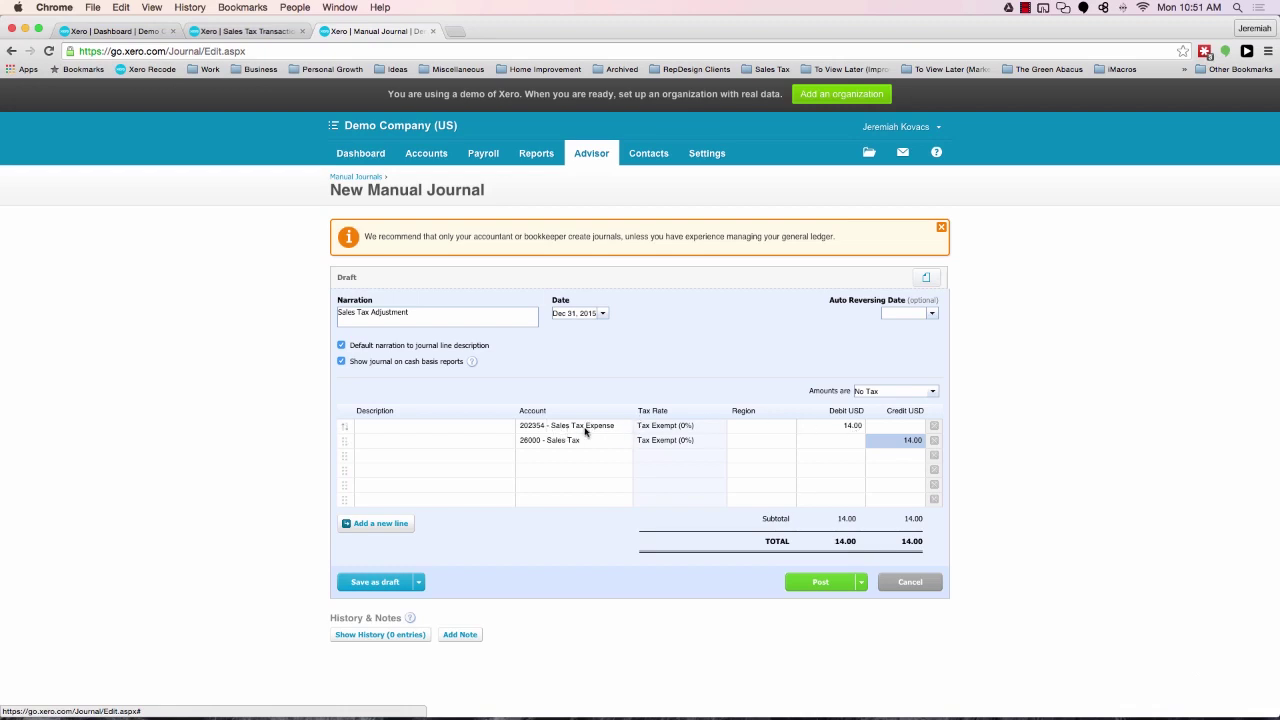
Change the journal date to Sep 30, 2015 and post the journal
{"action": "left_click", "coordinate": [563, 313]}
{"action": "type", "text": "9/"}
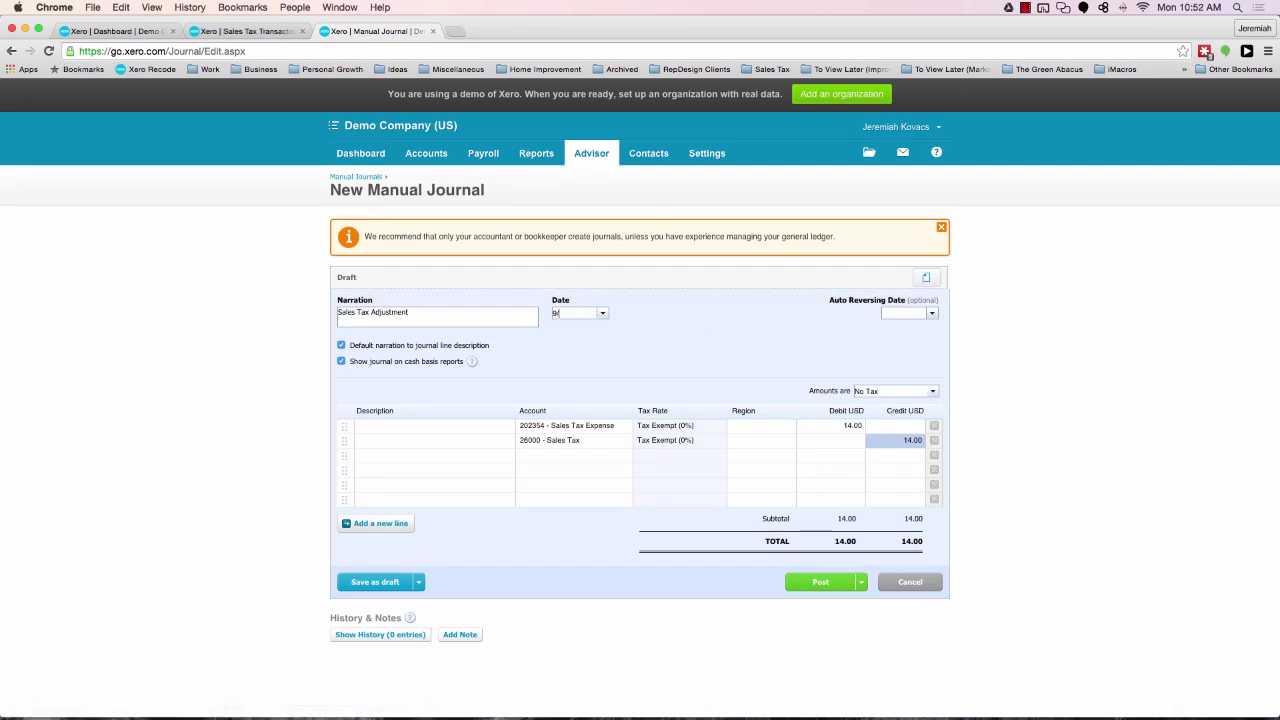
{"action": "type", "text": "30"}
{"action": "key", "text": "Tab"}
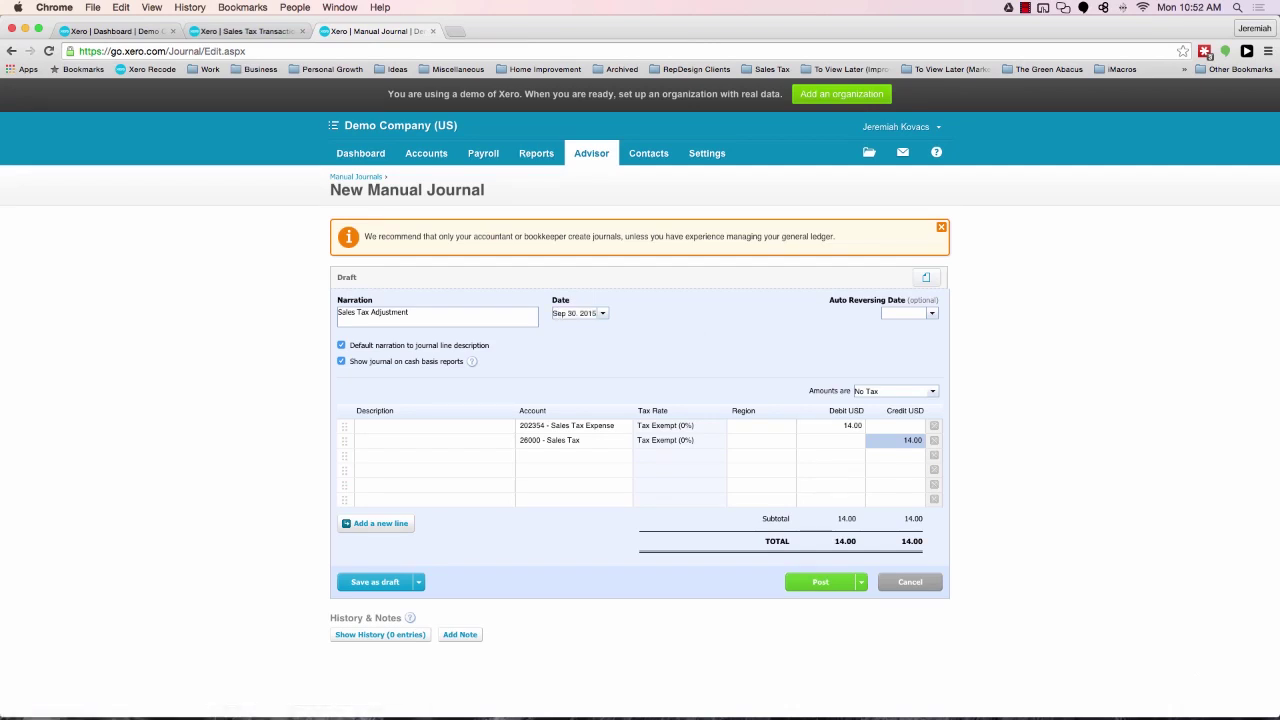
{"action": "left_click", "coordinate": [803, 584]}
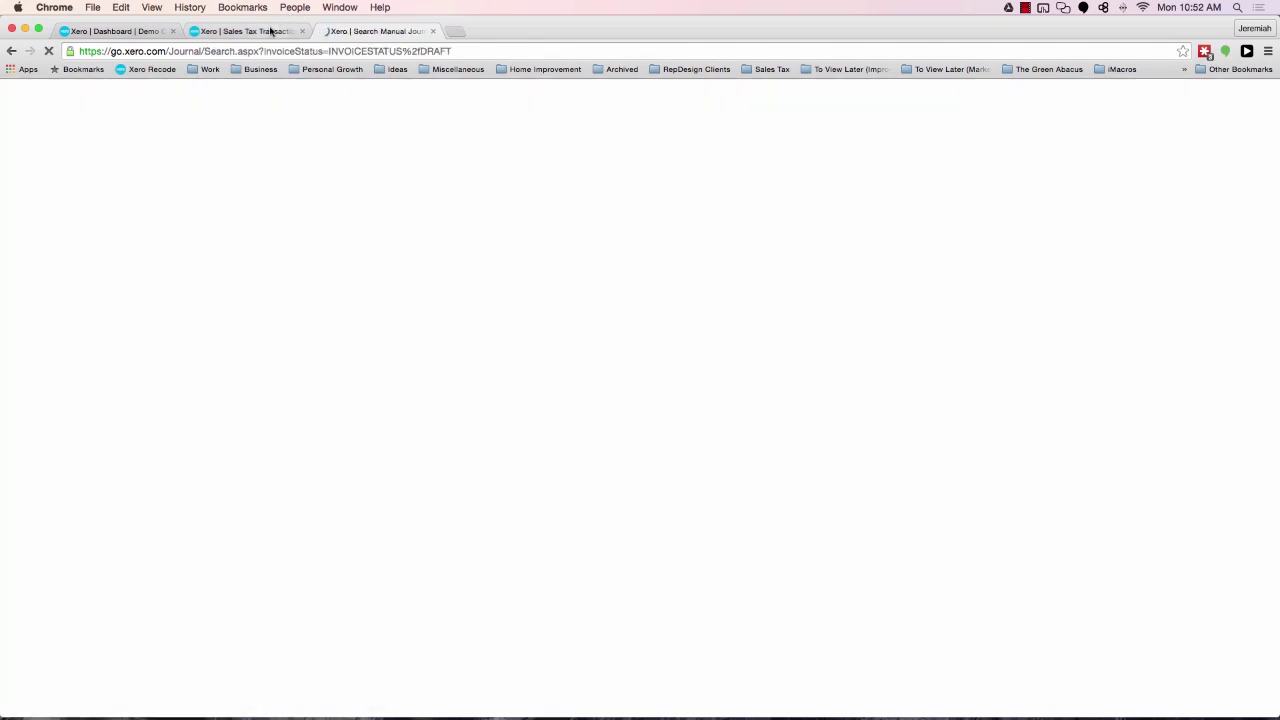
Reload the Sales Tax Transactions report and check the payments, the adjustment entry and the closing balance
{"action": "left_click", "coordinate": [271, 33]}
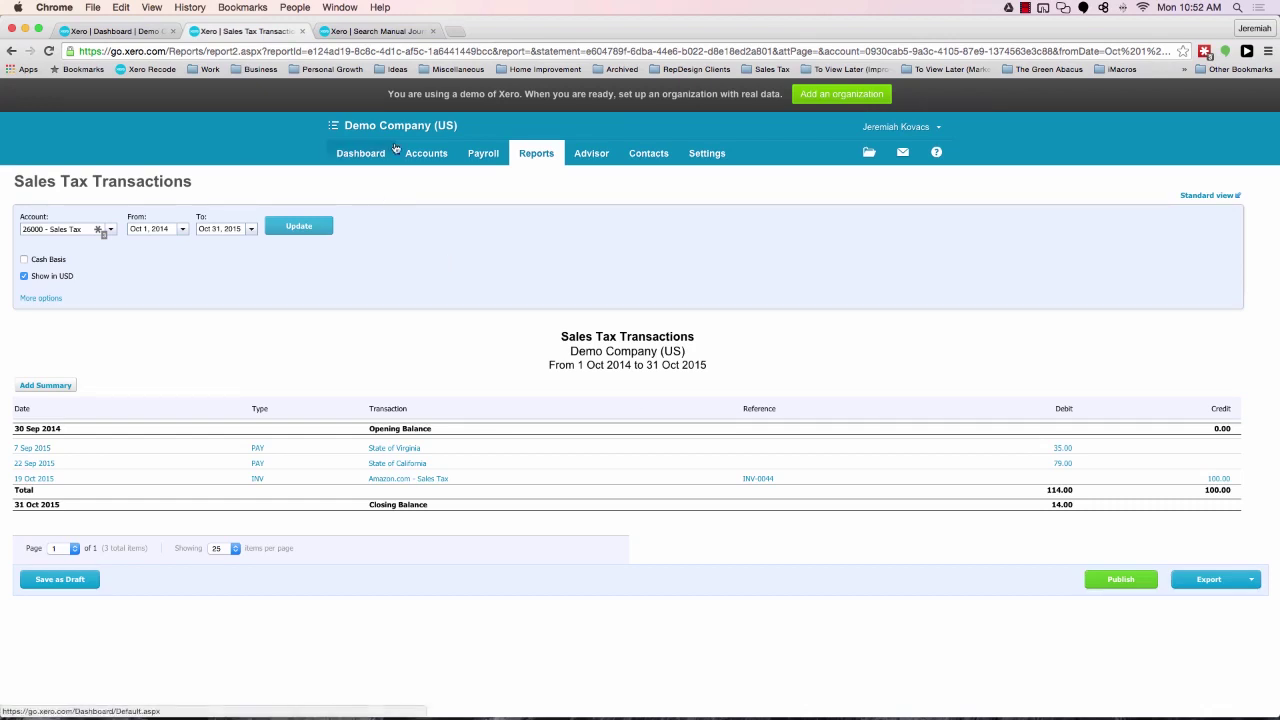
{"action": "left_click", "coordinate": [49, 51]}
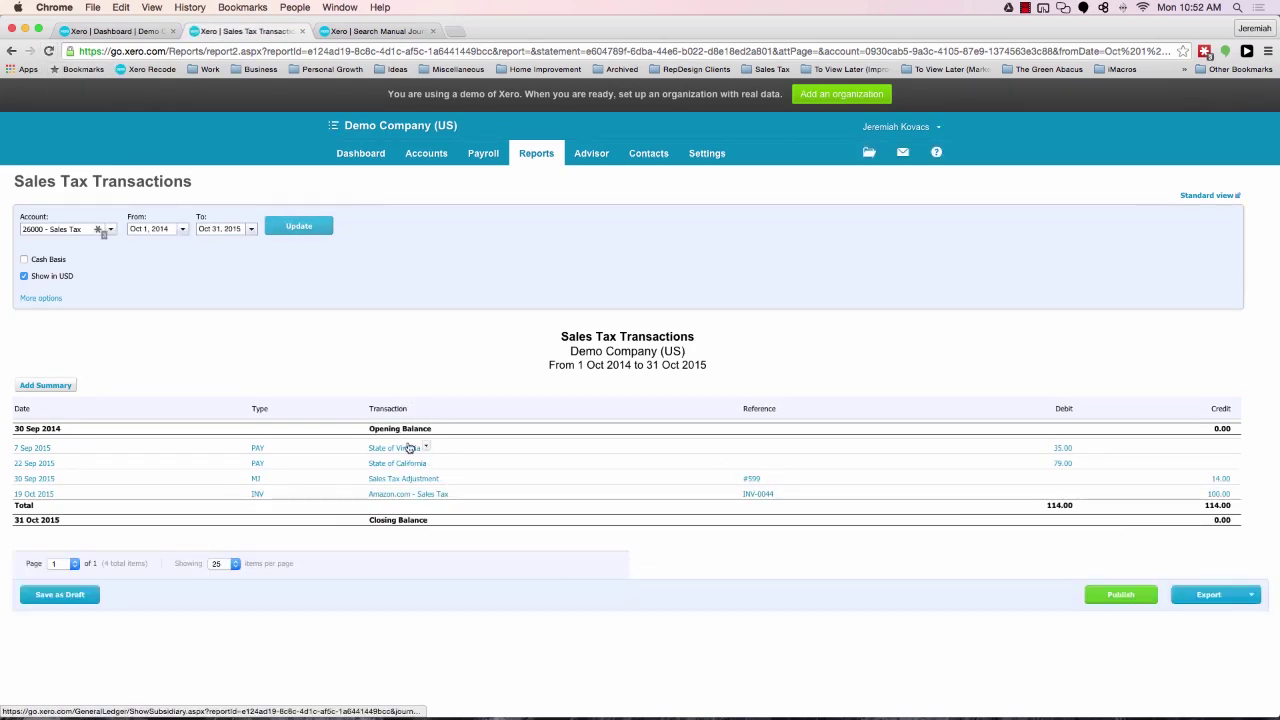
{"action": "mouse_move", "coordinate": [407, 453]}
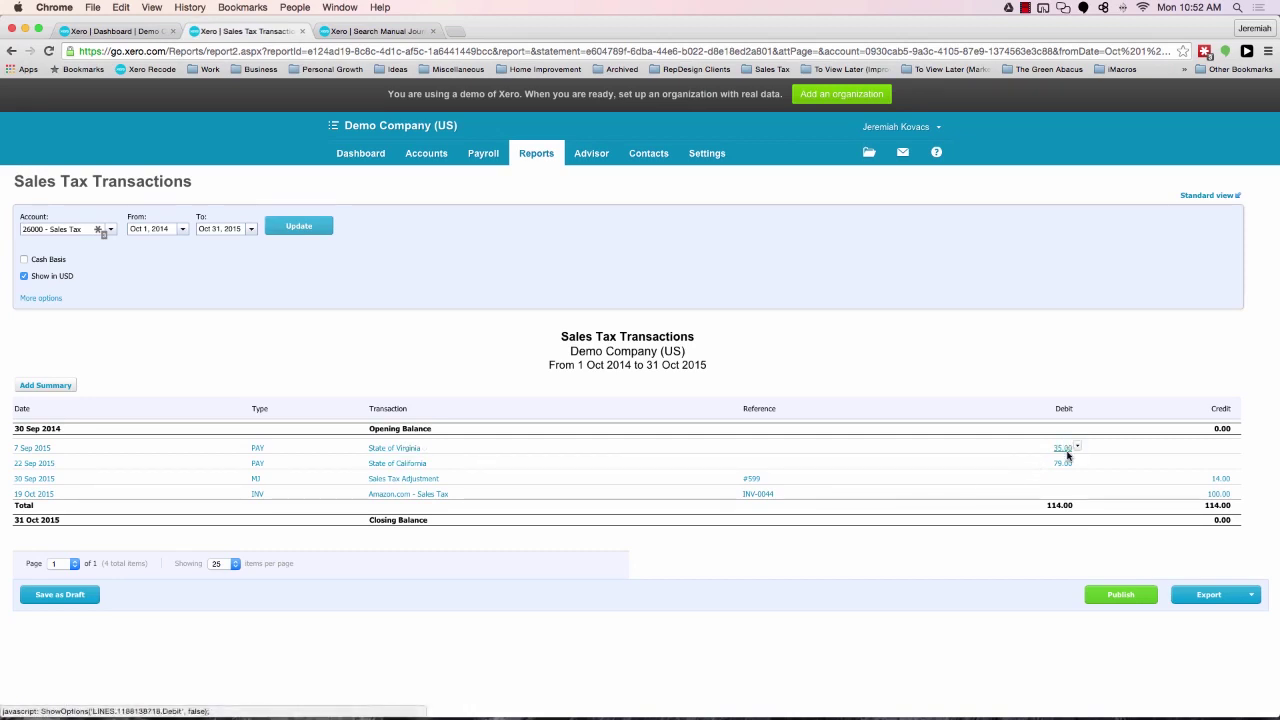
{"action": "mouse_move", "coordinate": [1067, 469]}
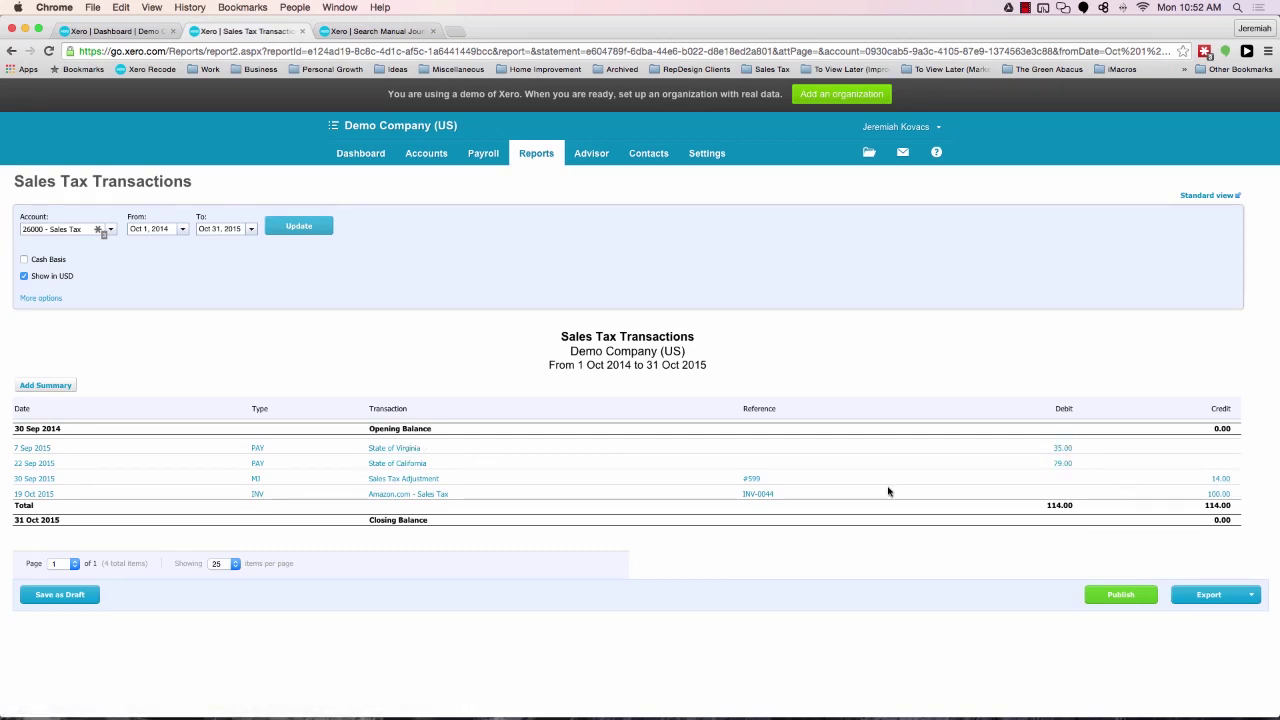
{"action": "mouse_move", "coordinate": [1220, 476]}
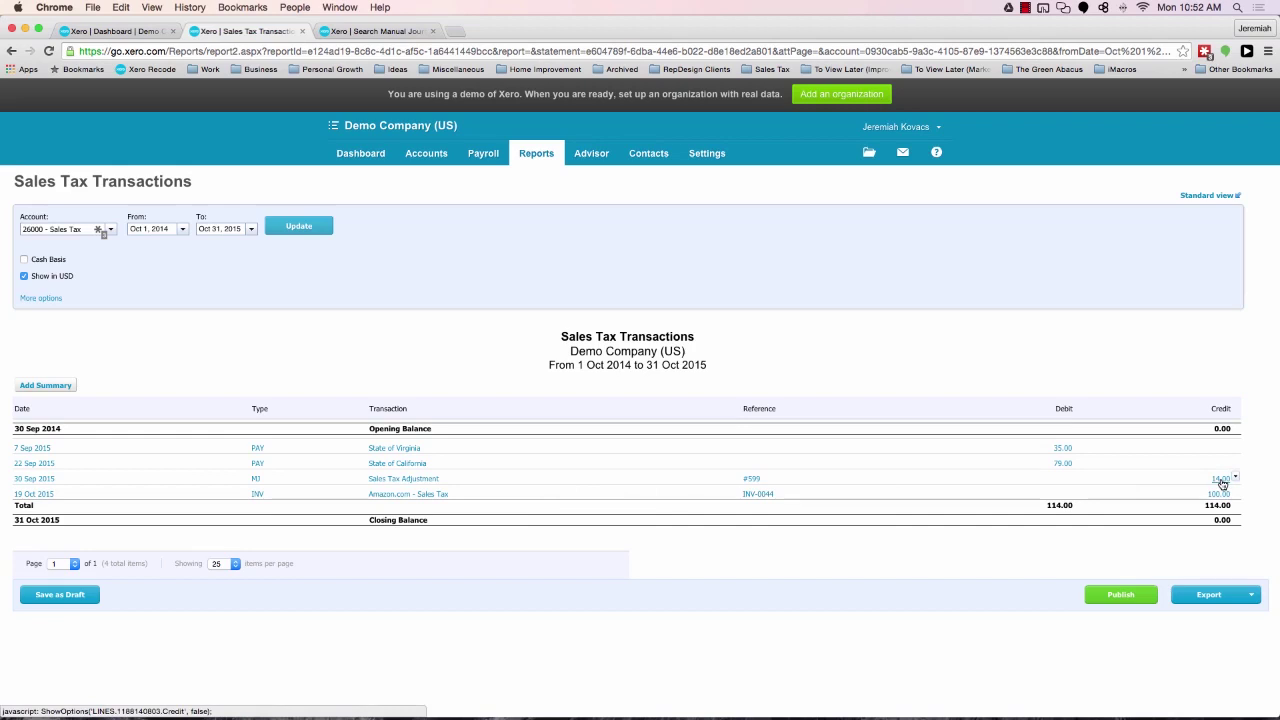